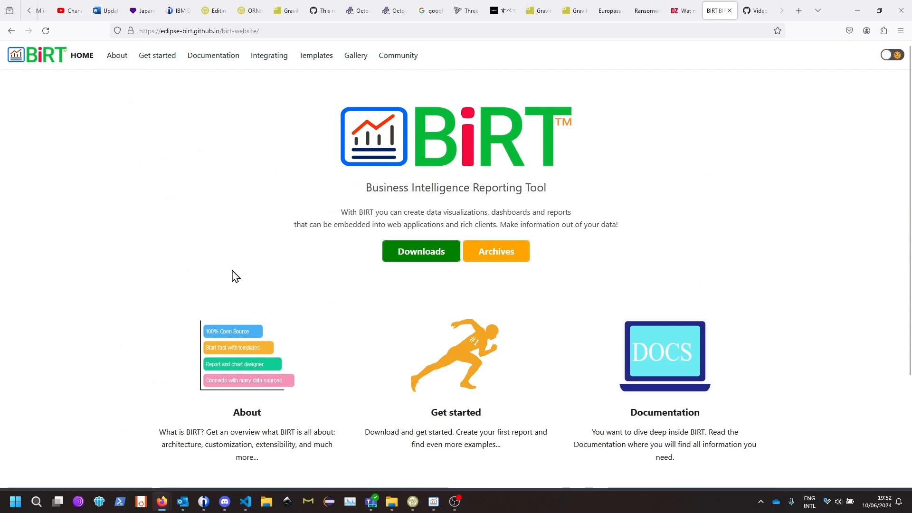
Open the BIRT downloads page and examine the features and download artifacts offered for the latest release.
click(429, 253)
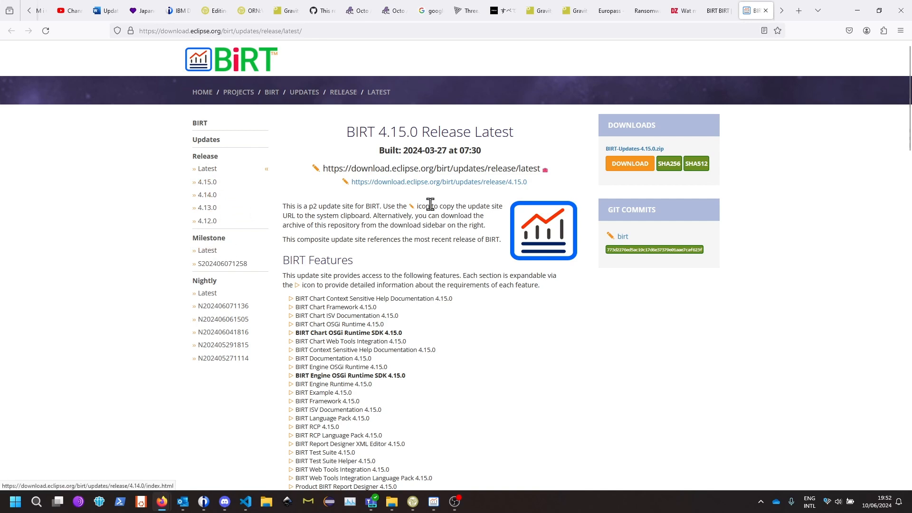
scroll(436, 239, down, 5)
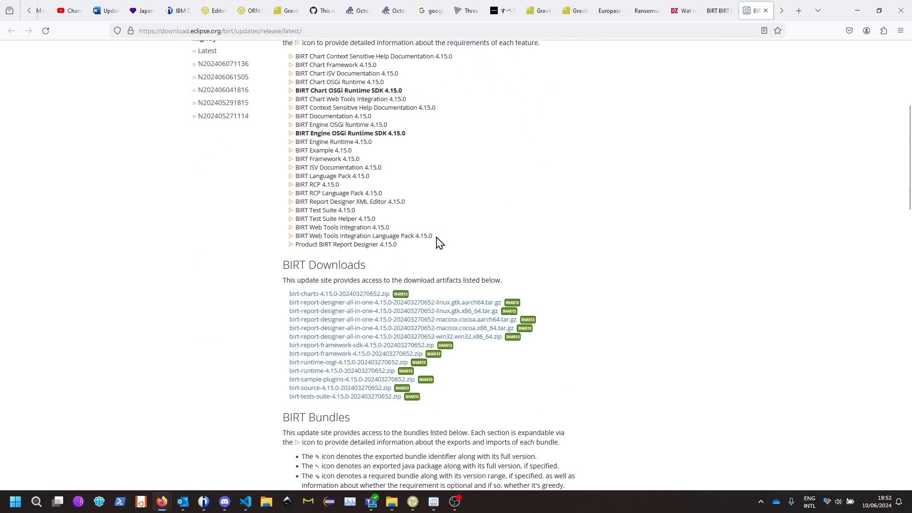
scroll(436, 239, up, 6)
scroll(426, 243, down, 4)
scroll(426, 249, down, 2)
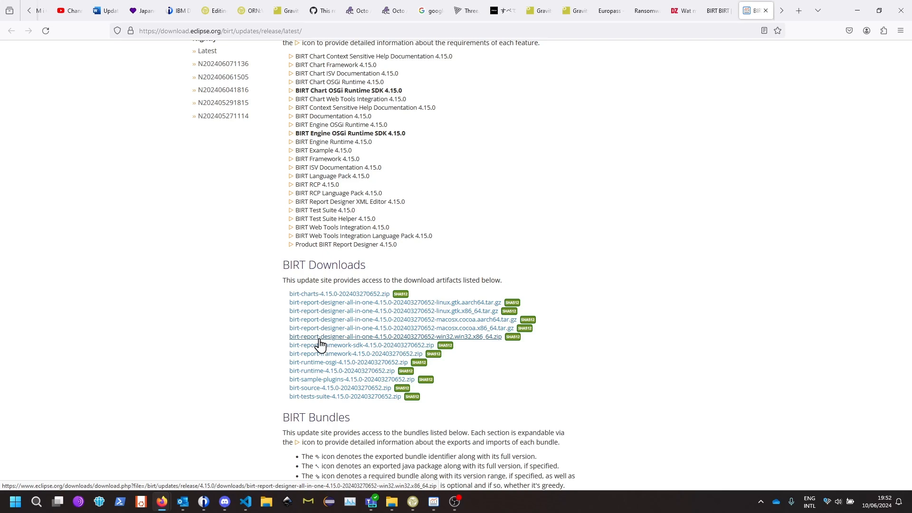
Open the latest milestone build page and view its list of BIRT download artifacts.
scroll(199, 299, up, 5)
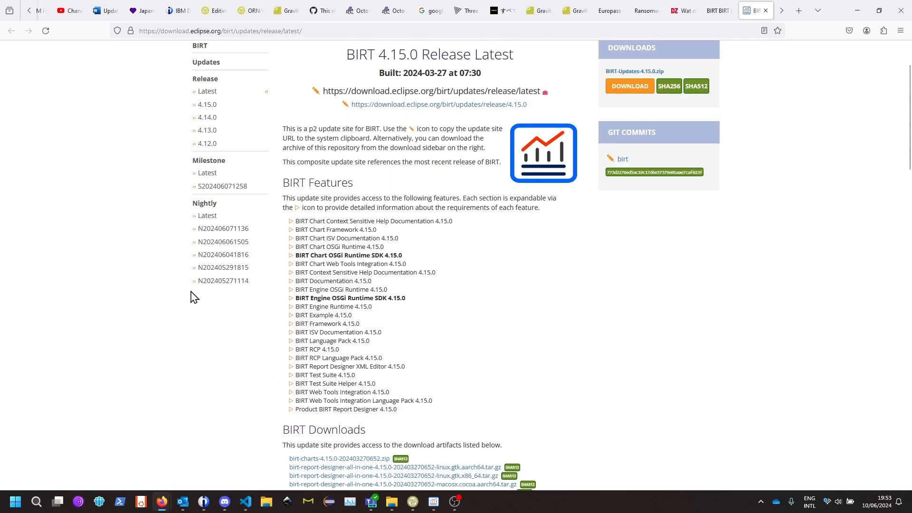
click(207, 252)
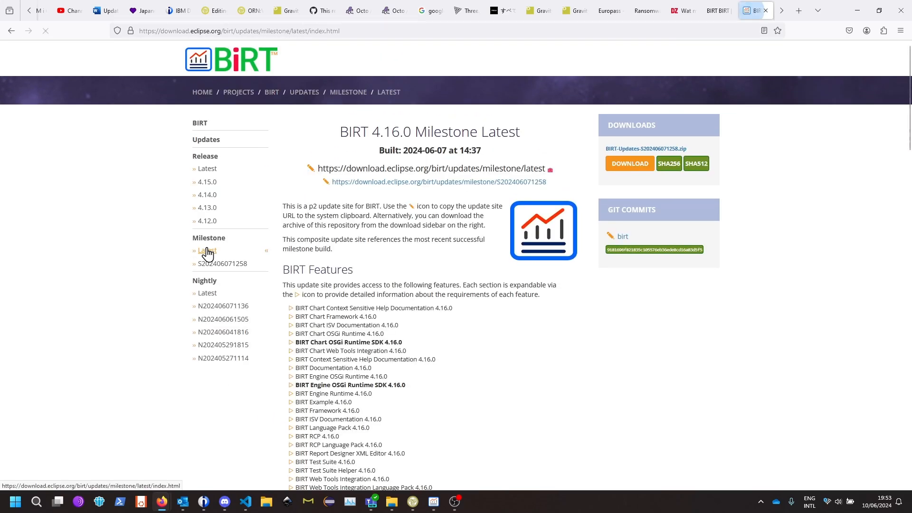
scroll(525, 361, down, 5)
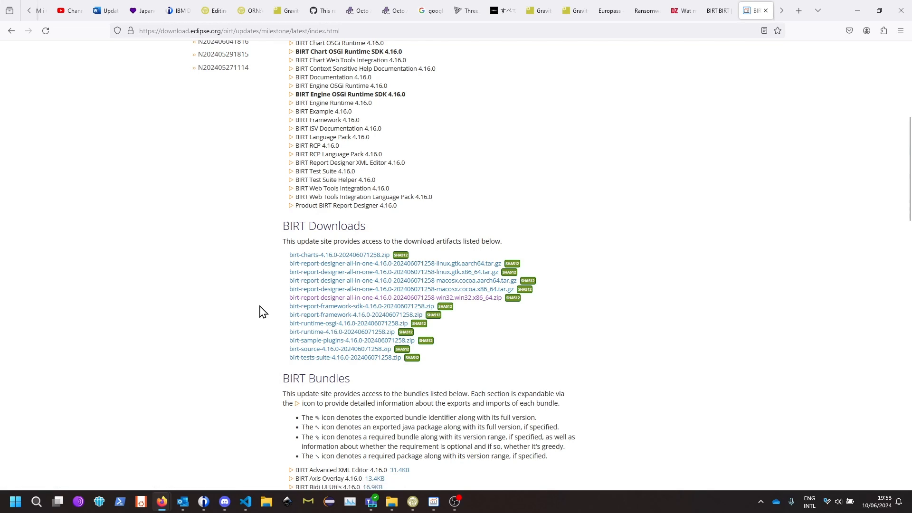
In File Explorer, locate birt.exe in the eclipse folder of the extracted birt-report-designer-all-in-one-4.16.0 download.
click(392, 502)
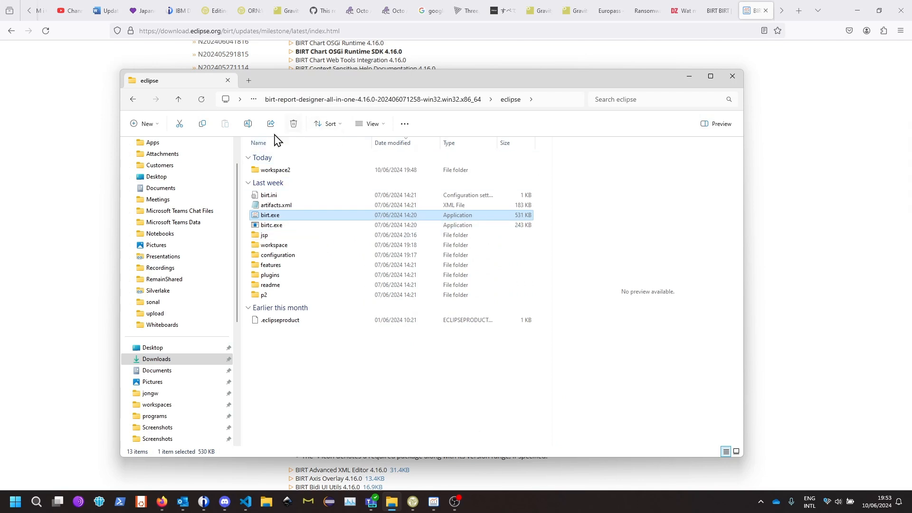
click(179, 100)
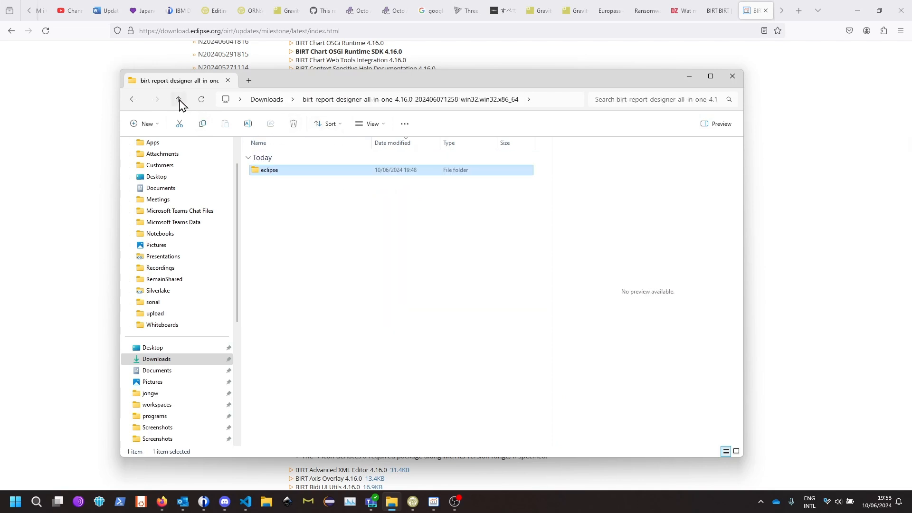
click(179, 101)
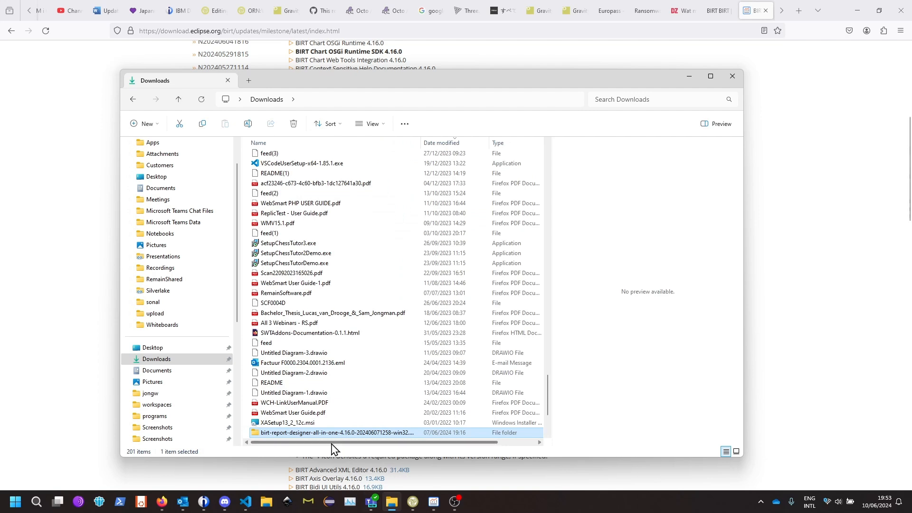
double_click(321, 434)
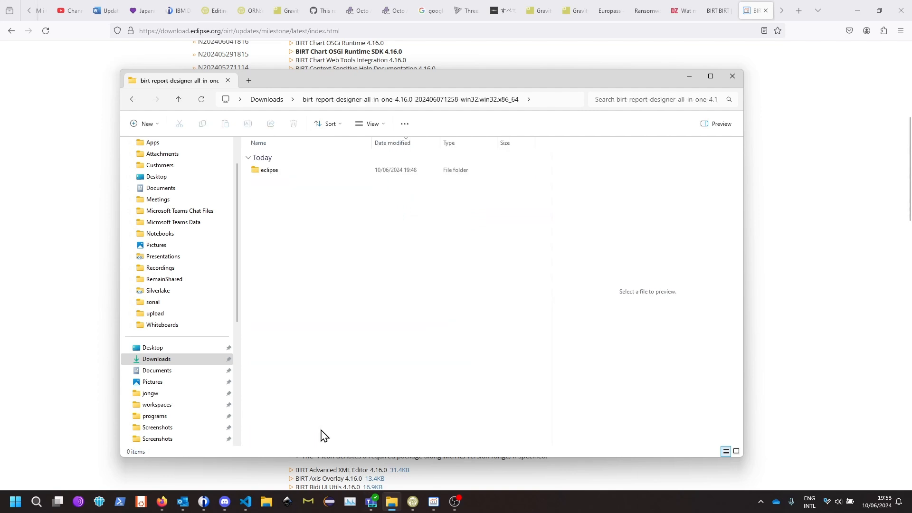
double_click(265, 172)
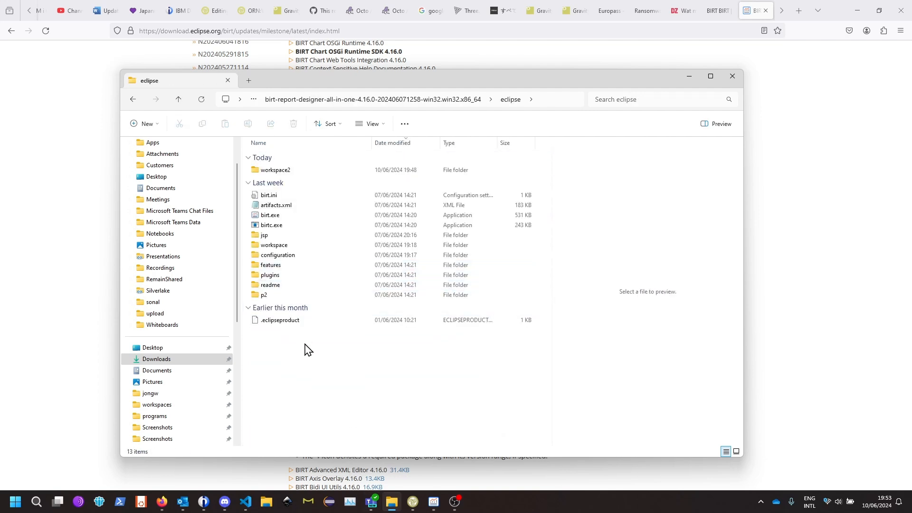
click(271, 218)
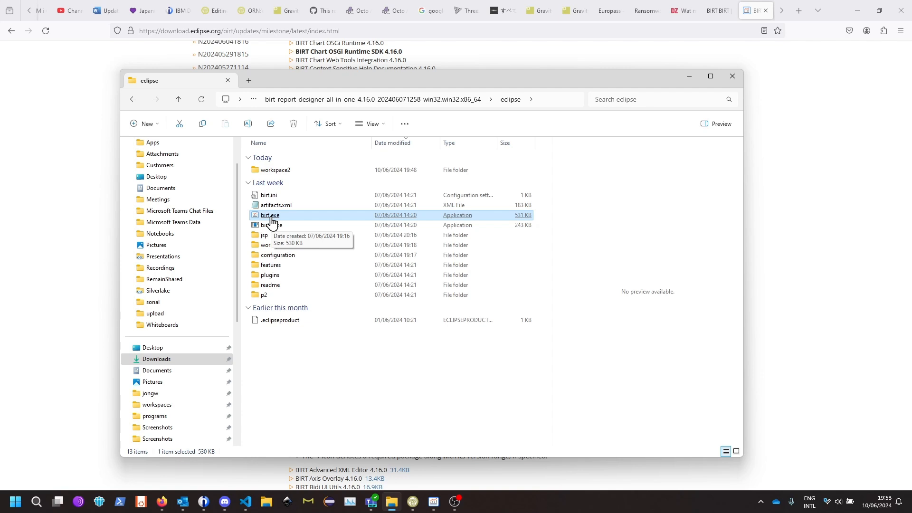
Switch to BIRT Report Designer and look at the Outline view before returning to the Project Explorer.
key(alt+Tab)
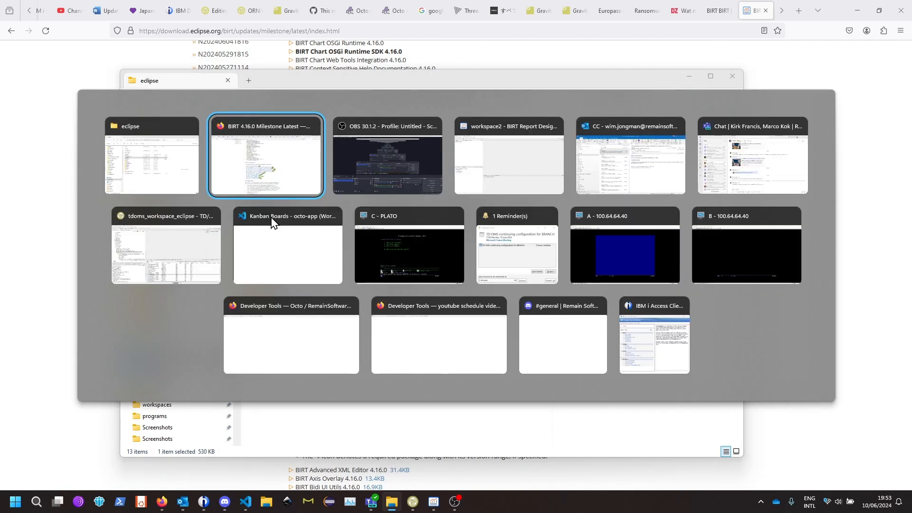
key(alt+Tab)
key(alt+Tab)
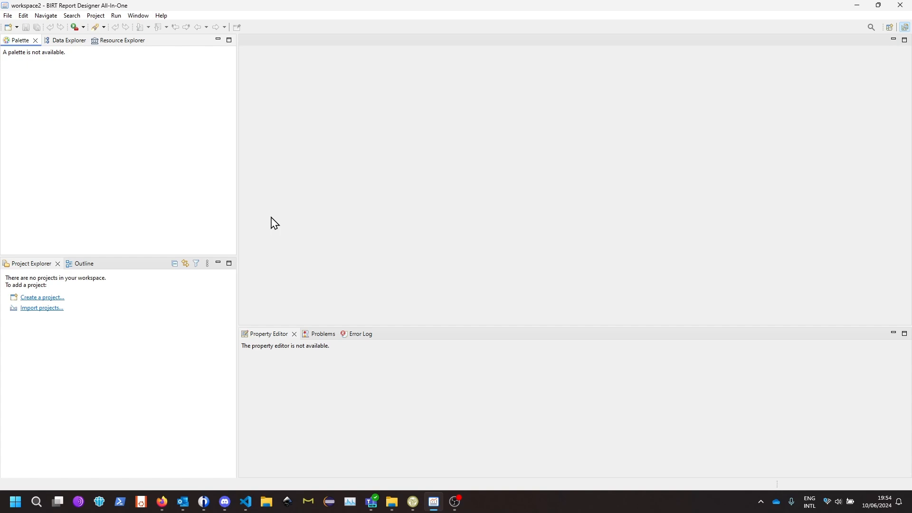
click(76, 264)
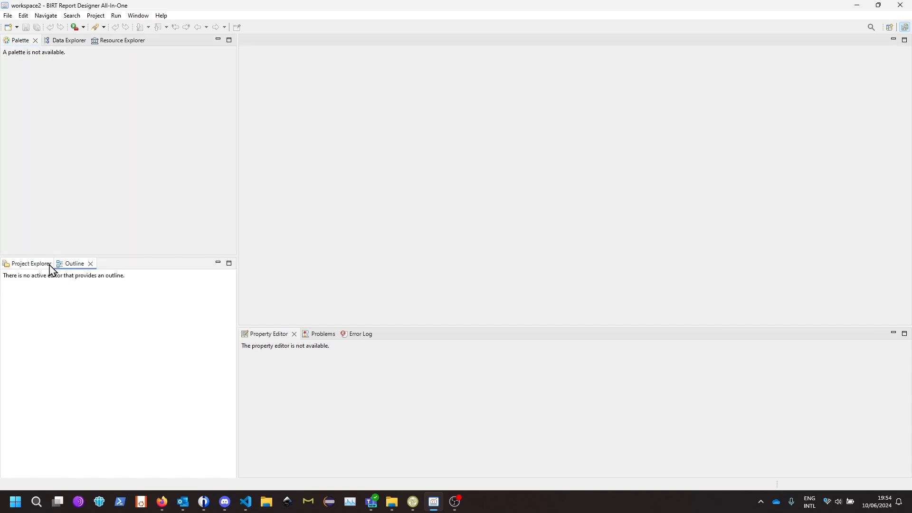
click(31, 264)
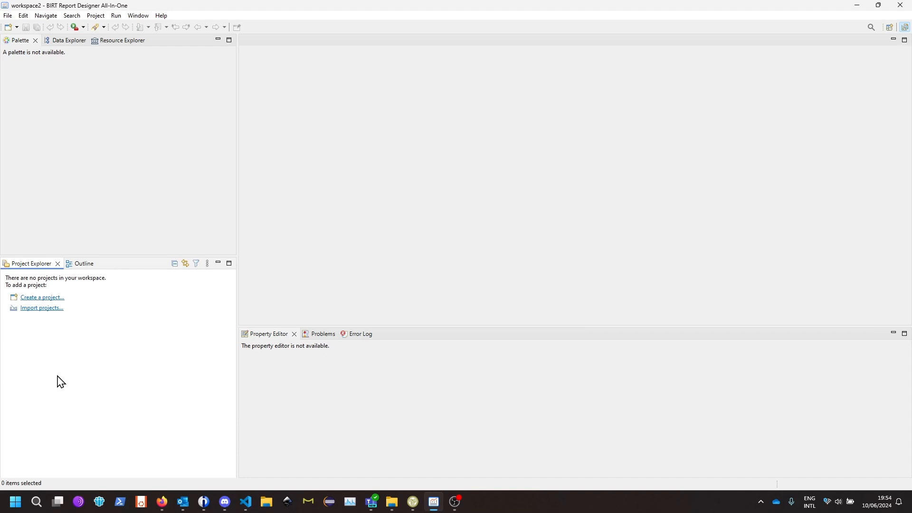
Create a Business Intelligence and Reporting Tools Report Project named "my first birt project" in the default location.
click(51, 299)
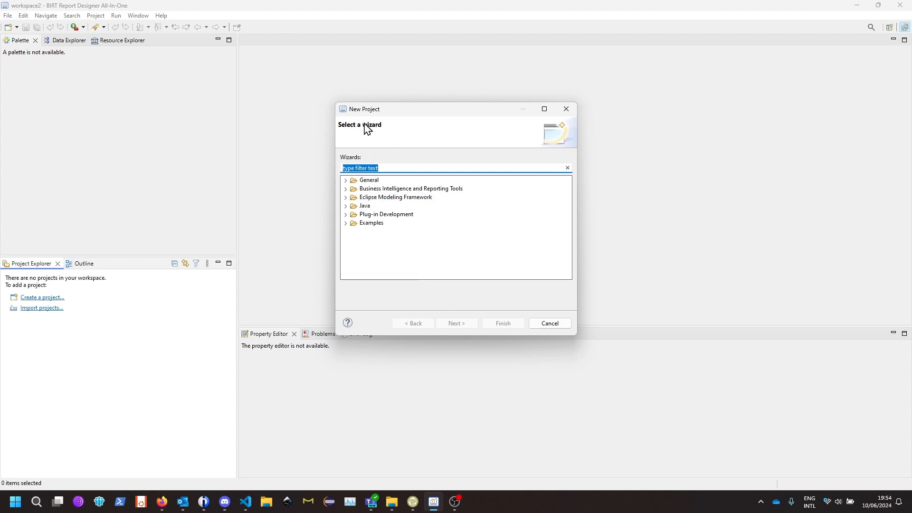
click(346, 189)
click(397, 215)
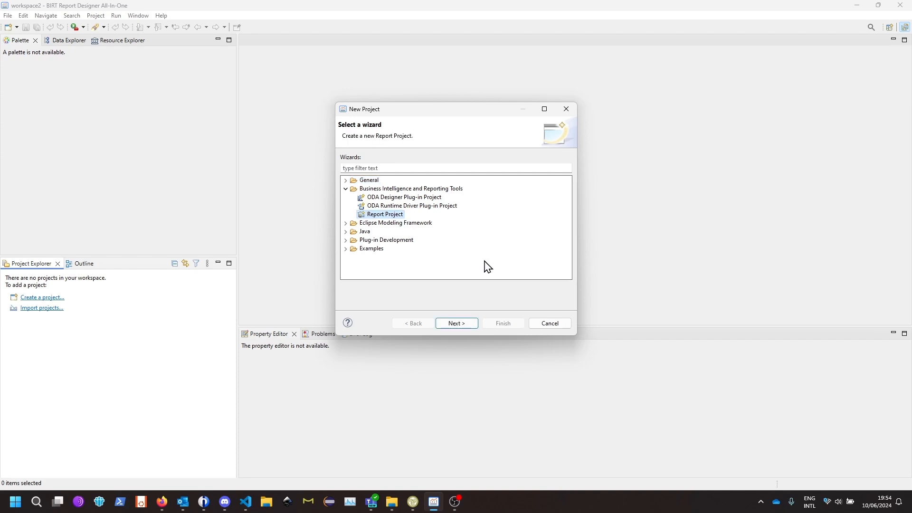
click(468, 323)
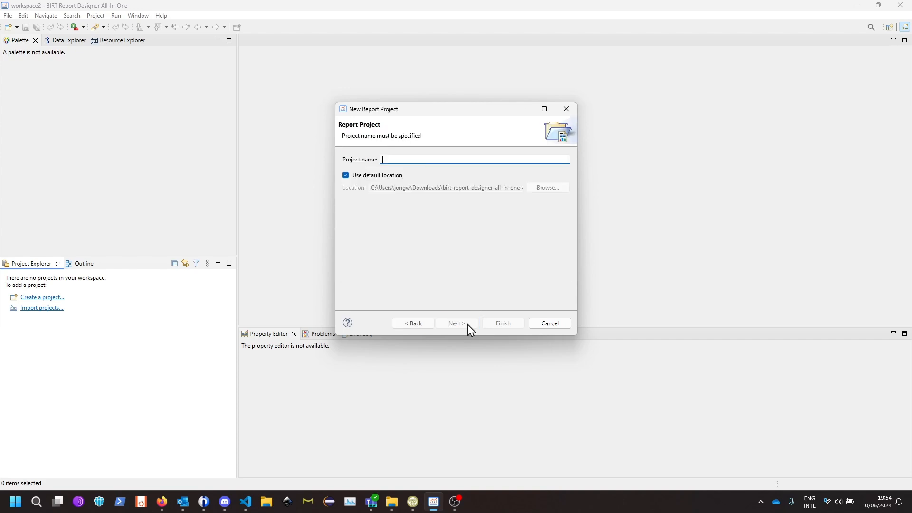
text(m)
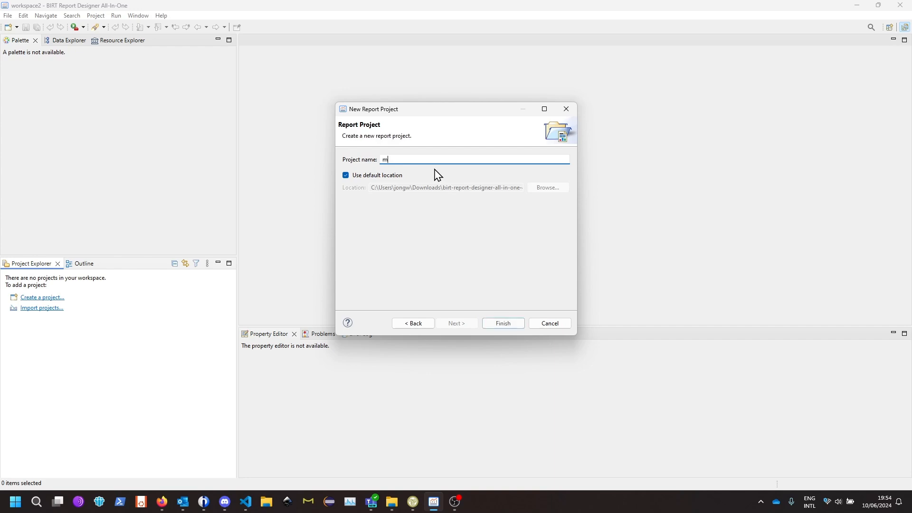
text(y first birt projecty)
key(BackSpace)
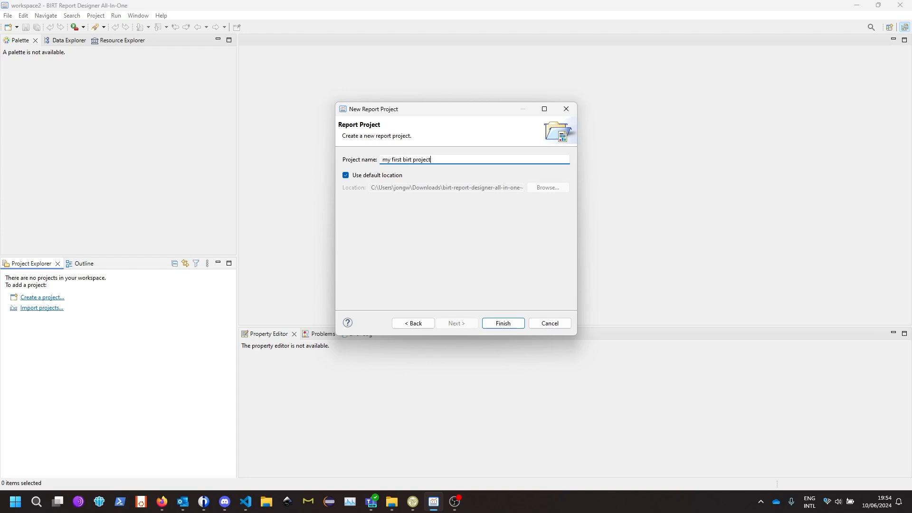
click(494, 323)
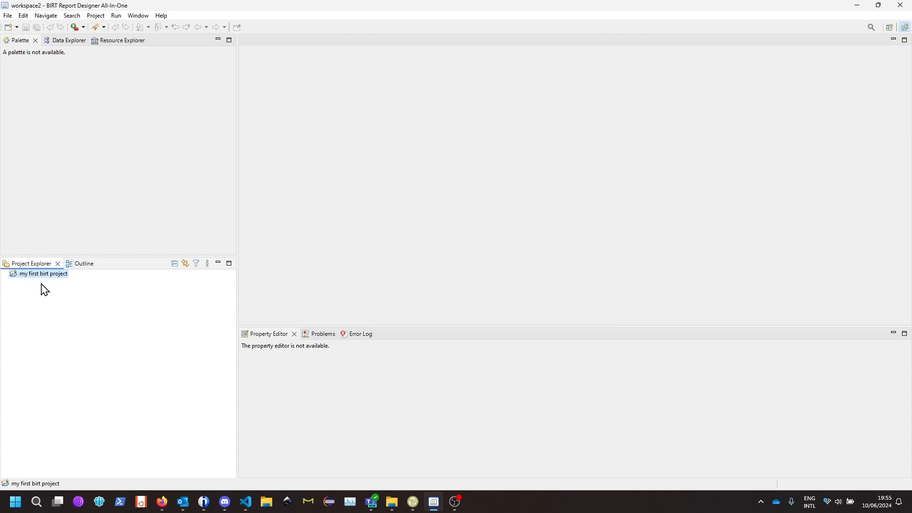
Create a new report named customerreport in the "my first birt project" project.
right_click(46, 280)
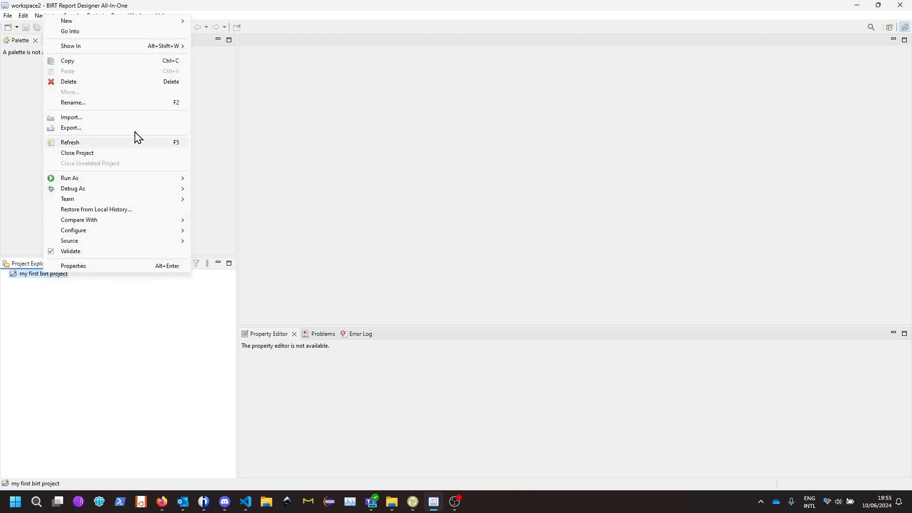
mouse_move(158, 27)
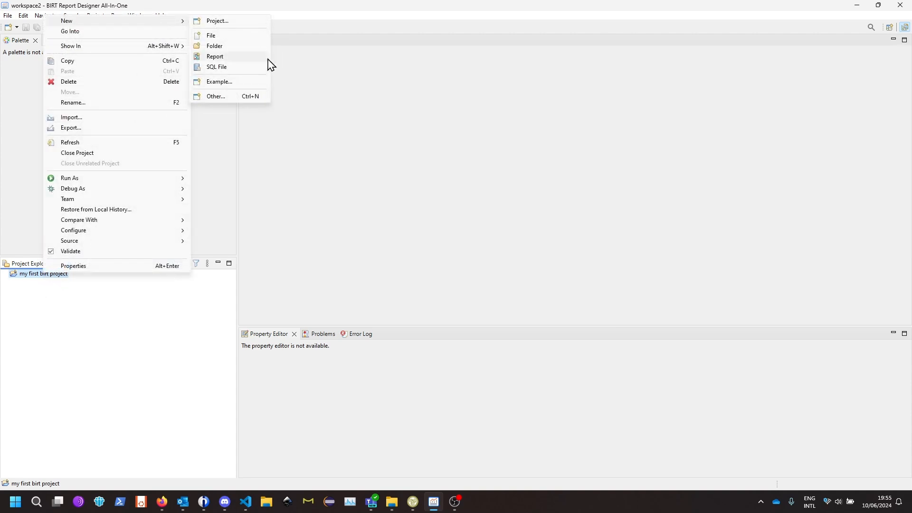
click(251, 61)
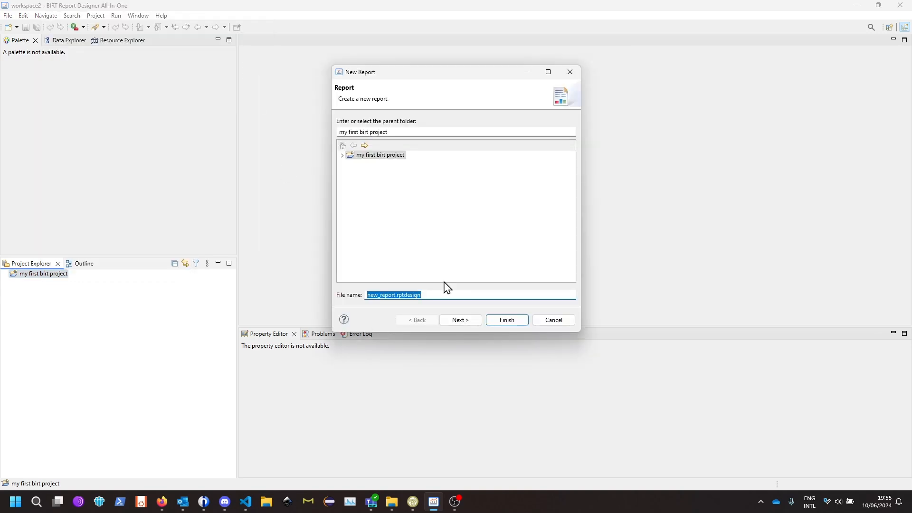
text(customerreport)
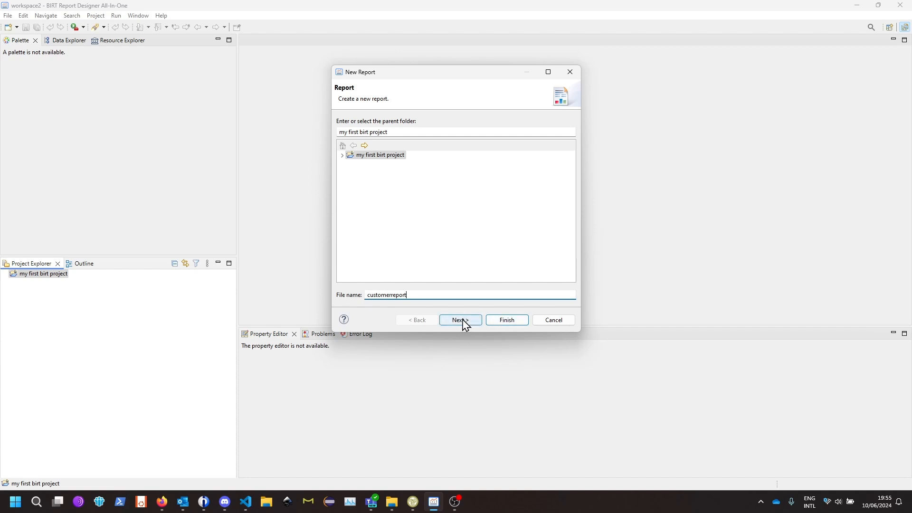
click(507, 321)
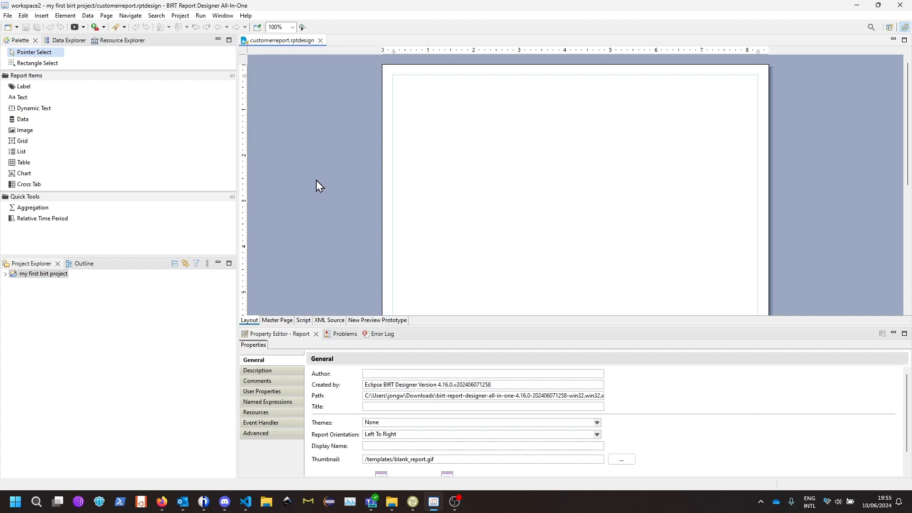
Close the customerreport.rptdesign editor and reopen the report from the expanded project.
click(320, 40)
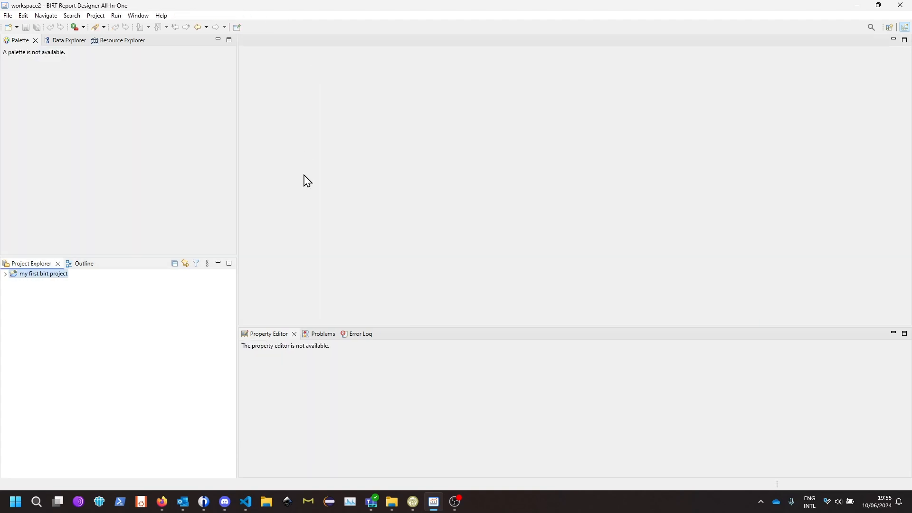
click(5, 274)
double_click(55, 284)
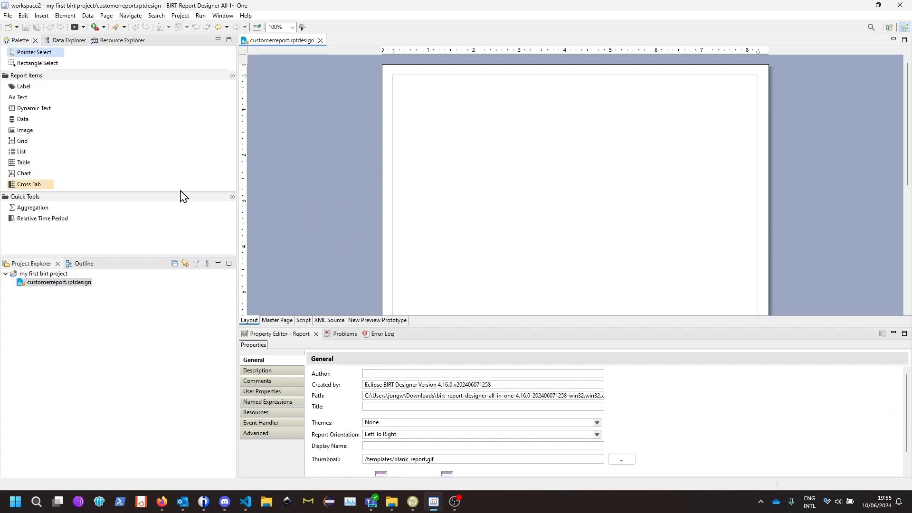
Enlarge the Palette area over the Project Explorer and make the Property Editor area taller below the report layout.
drag(141, 257, 148, 339)
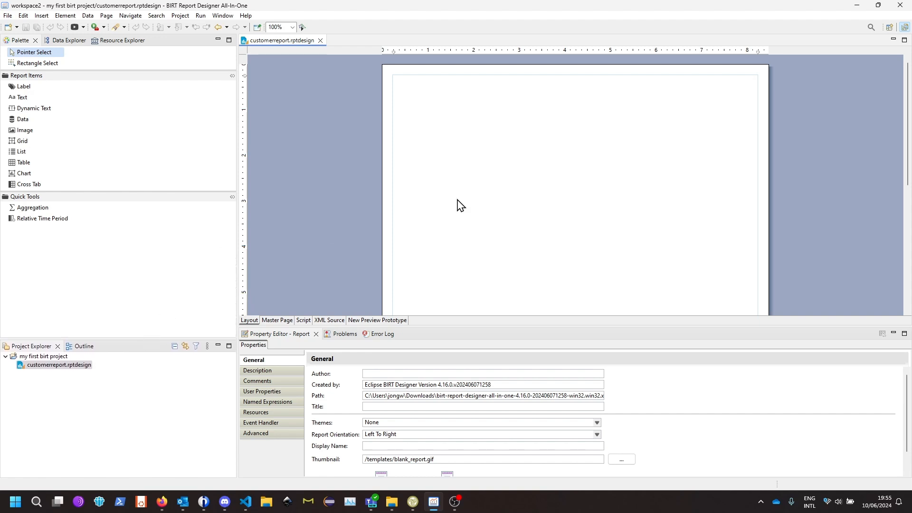
scroll(520, 207, down, 3)
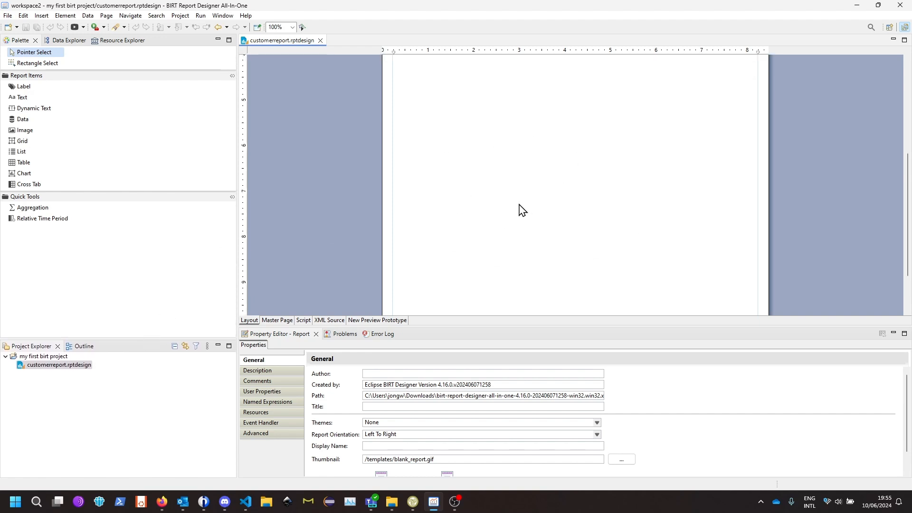
scroll(523, 242, up, 3)
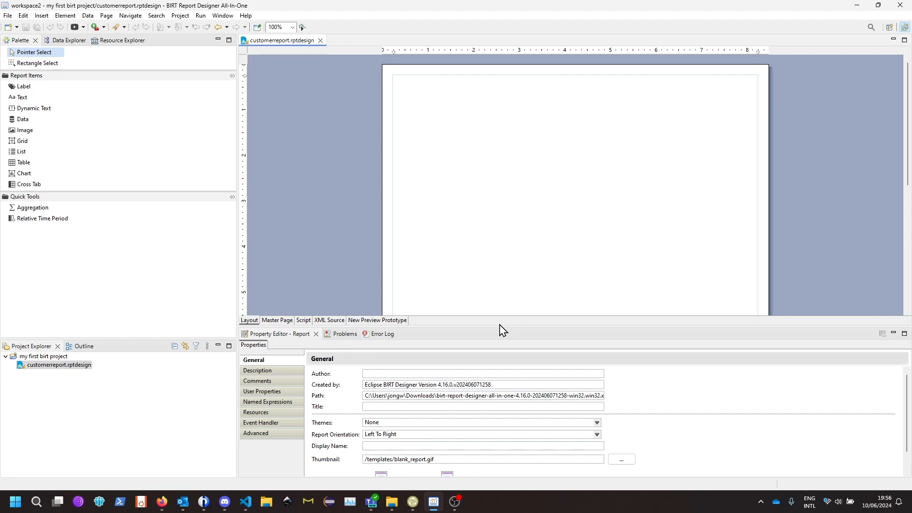
drag(499, 323, 498, 360)
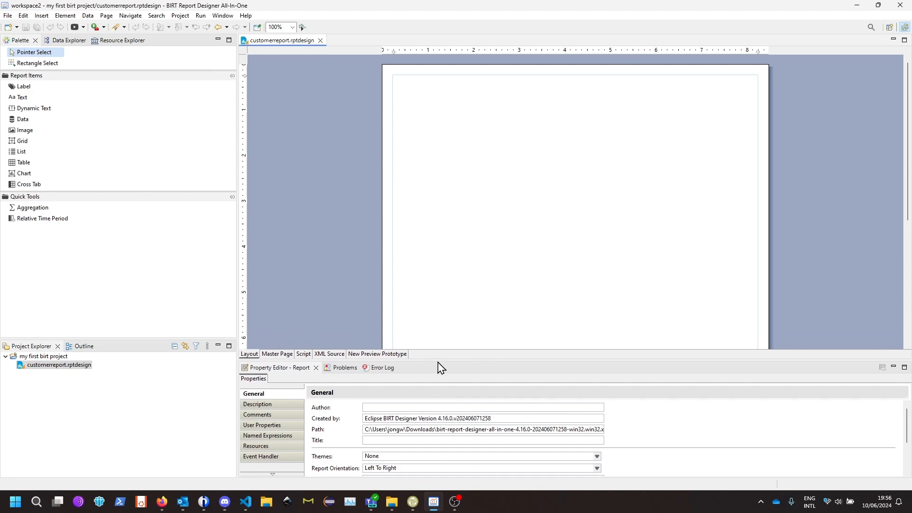
drag(437, 358, 423, 305)
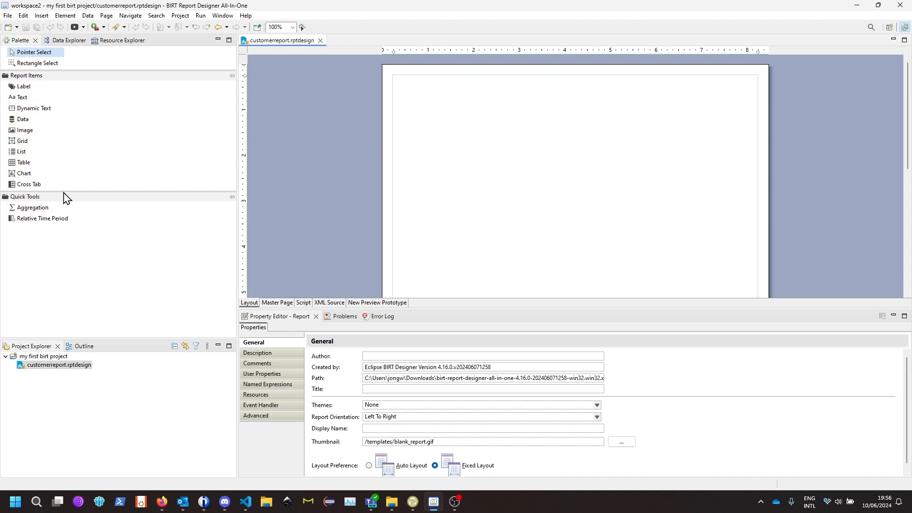
Create a data source for the report from the Classic Models Inc. Sample Database, keeping the name Data Source.
click(70, 41)
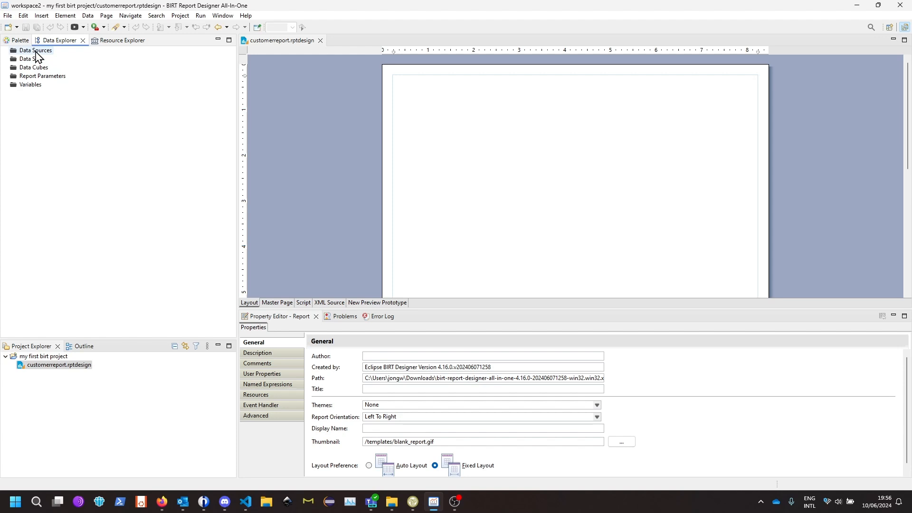
click(36, 52)
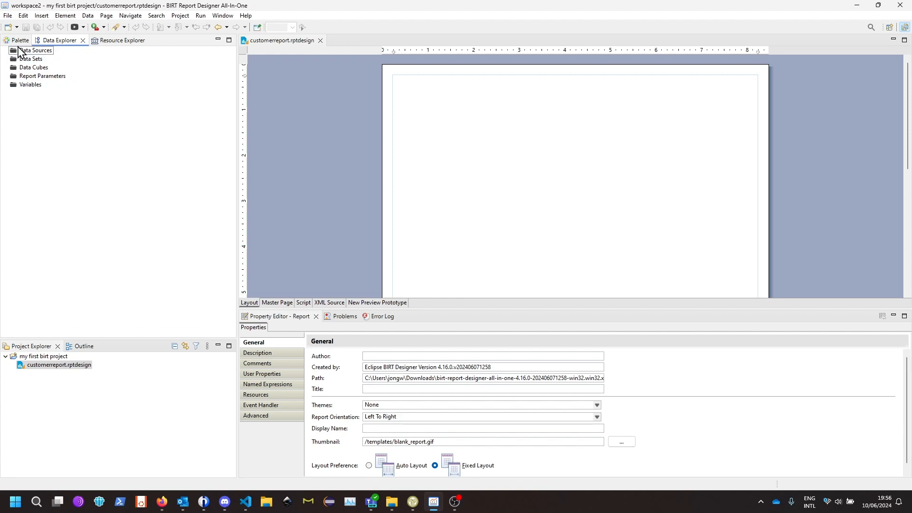
click(33, 52)
right_click(34, 55)
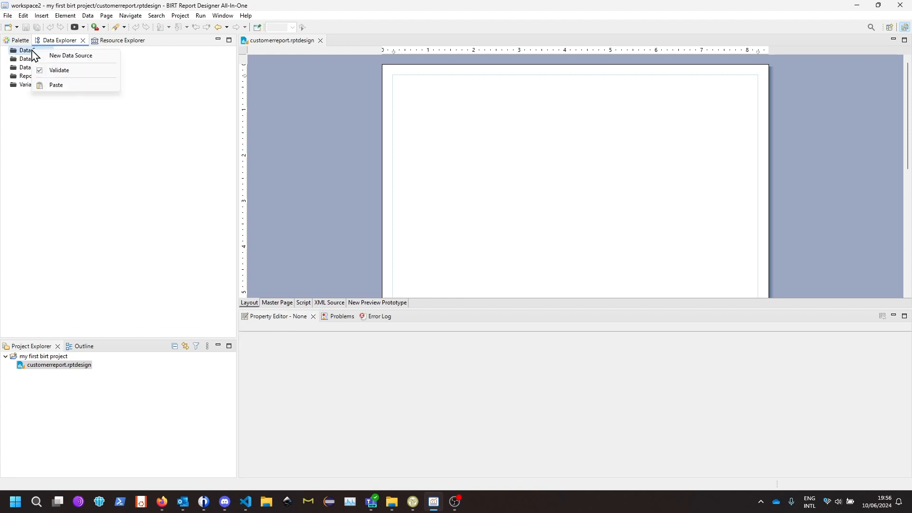
click(61, 56)
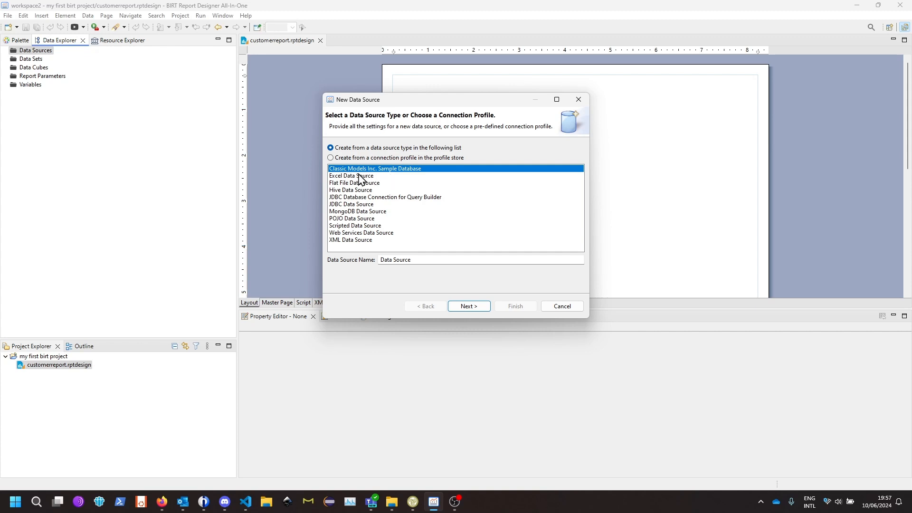
click(479, 307)
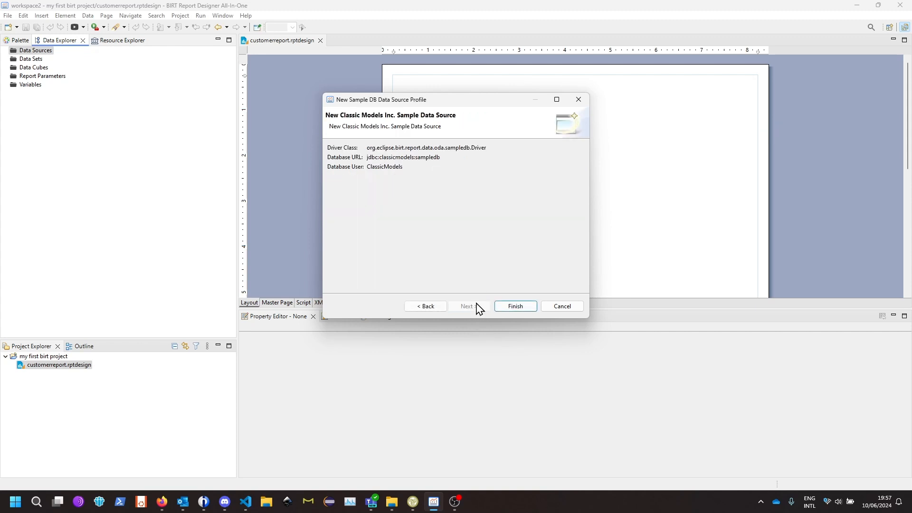
click(510, 307)
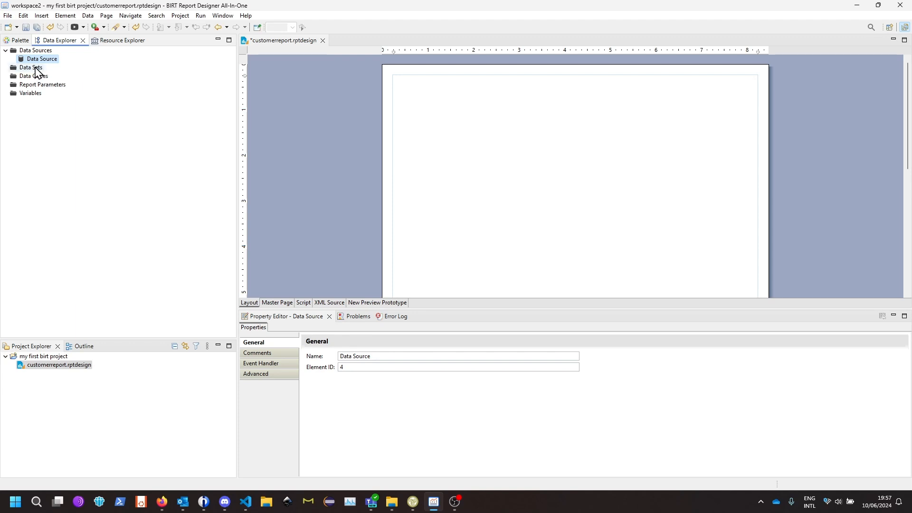
Start a new SQL Select Query data set named CustomerSet on Data Source and proceed to its query definition.
click(31, 69)
right_click(29, 72)
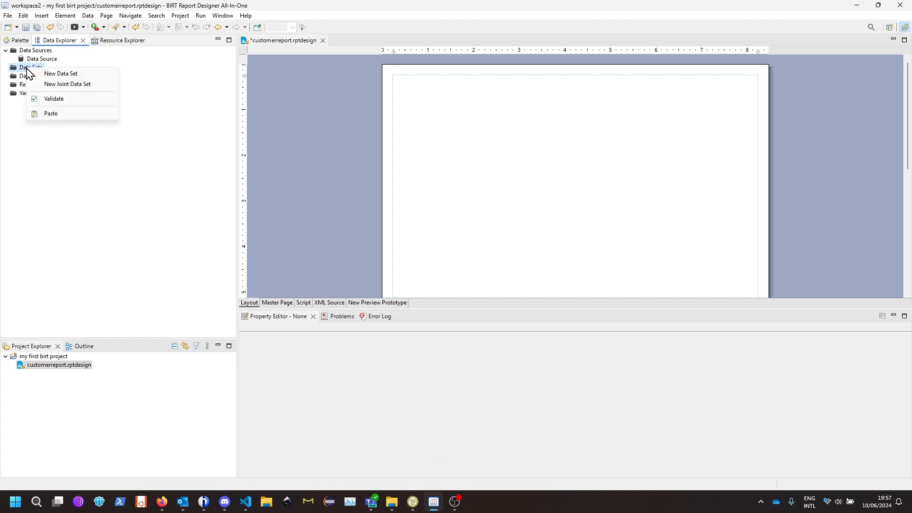
click(49, 74)
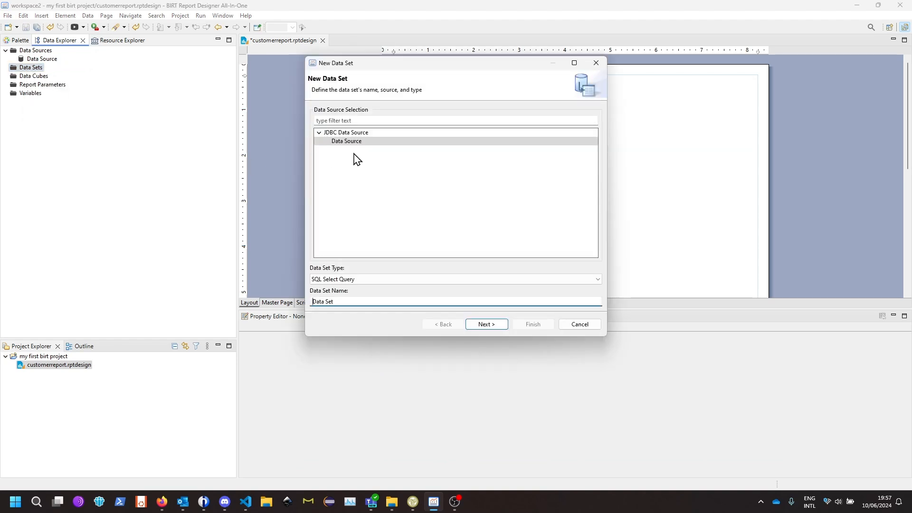
drag(337, 305, 306, 299)
text(Customer)
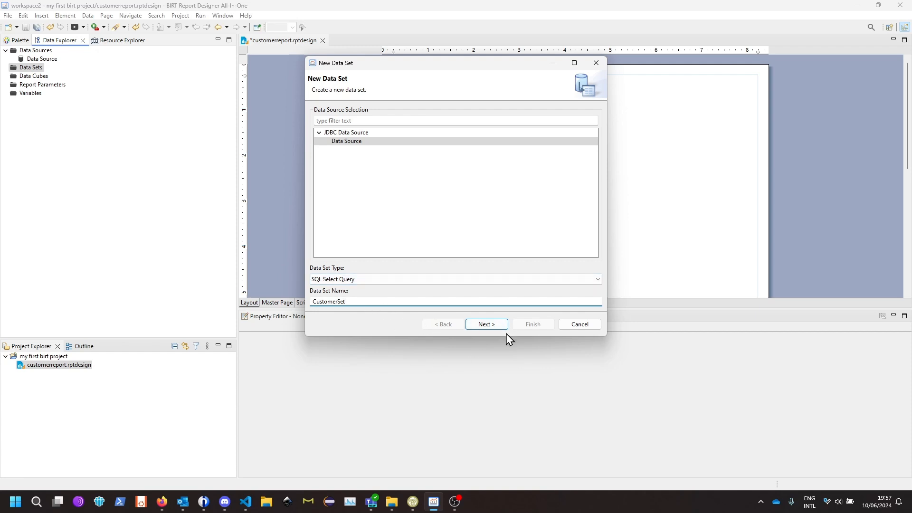
click(492, 325)
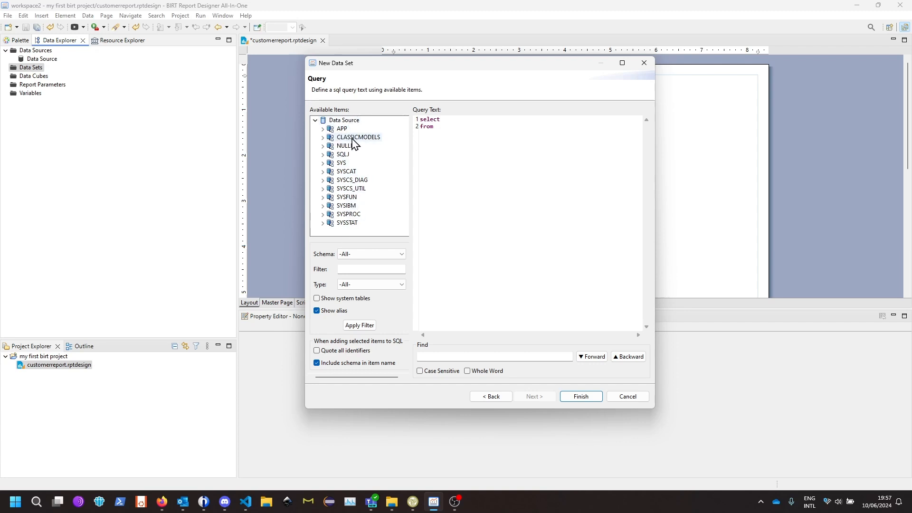
Widen the query dialog and examine the columns of the CUSTOMERS, EMPLOYEES and OFFICES tables in the CLASSICMODELS schema.
click(322, 137)
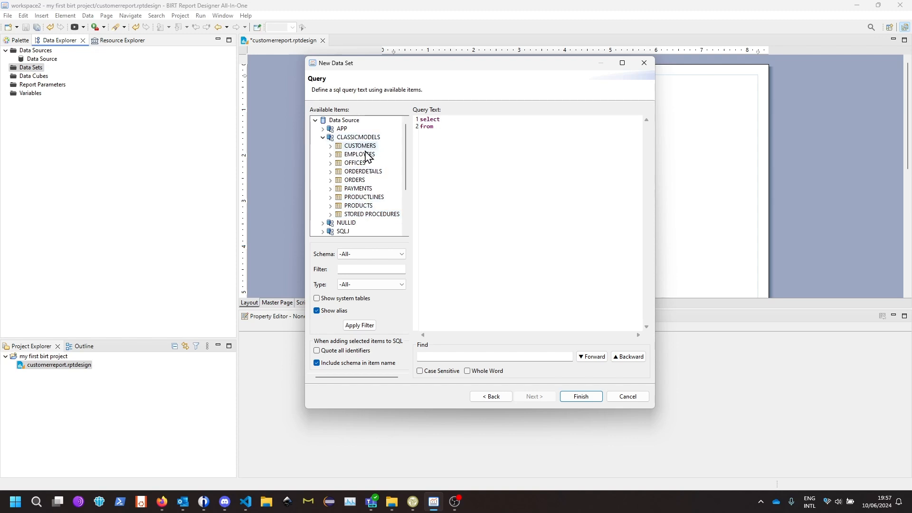
click(331, 145)
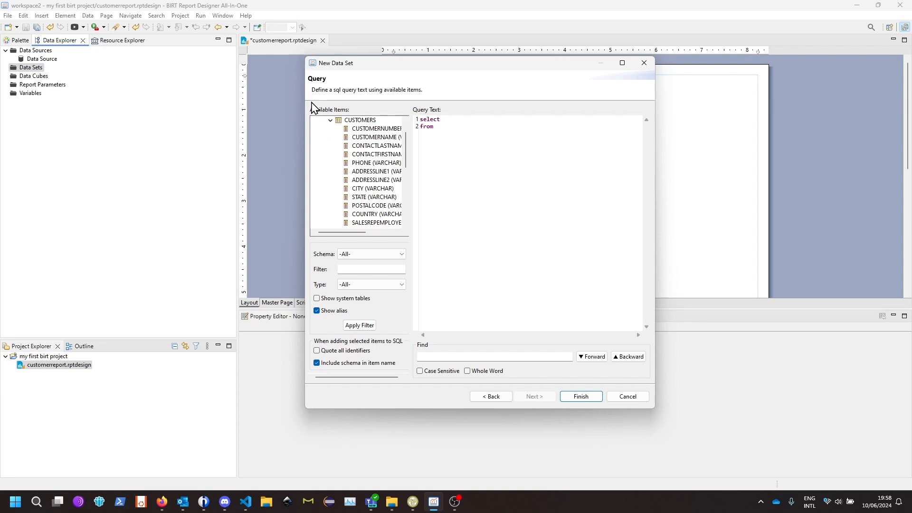
drag(304, 114, 111, 128)
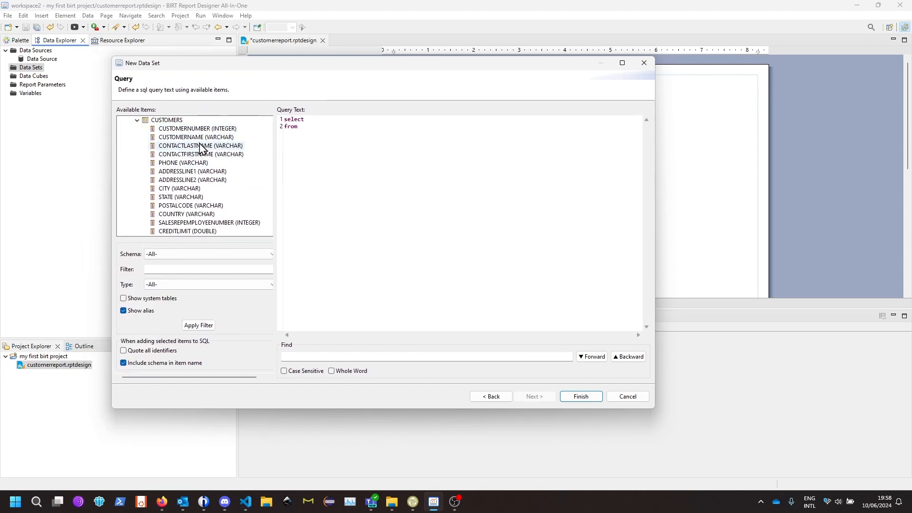
scroll(213, 187, down, 5)
scroll(214, 187, up, 10)
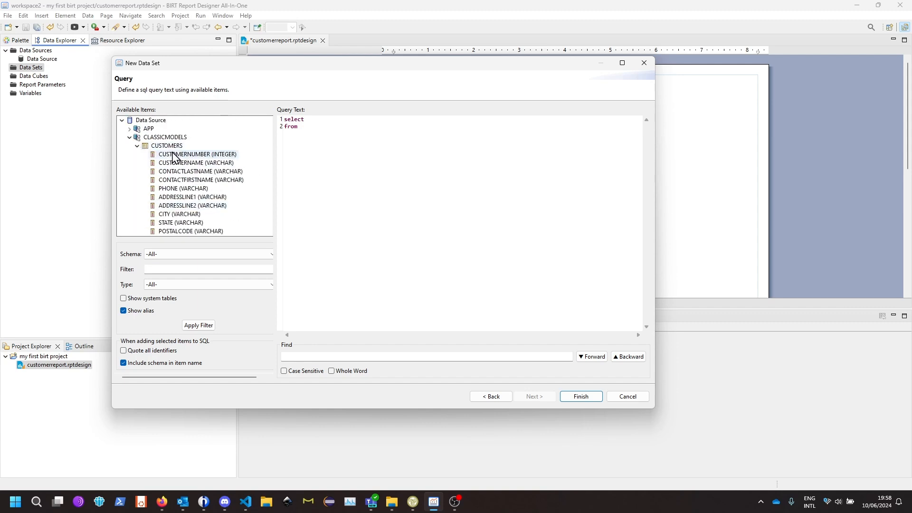
click(137, 146)
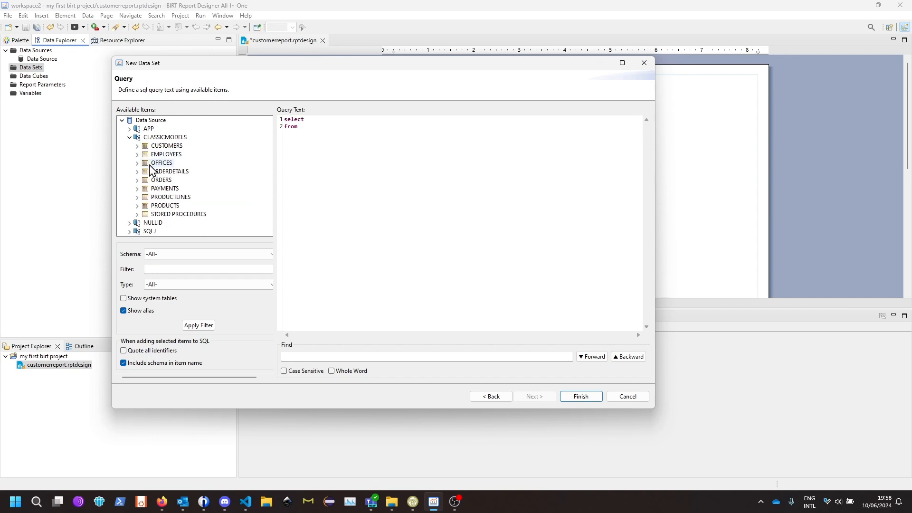
click(138, 155)
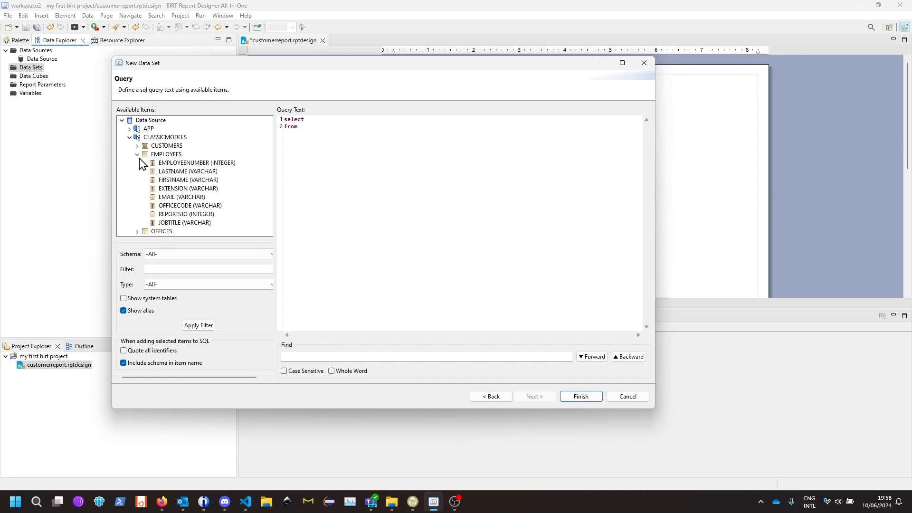
click(137, 154)
click(137, 163)
click(137, 155)
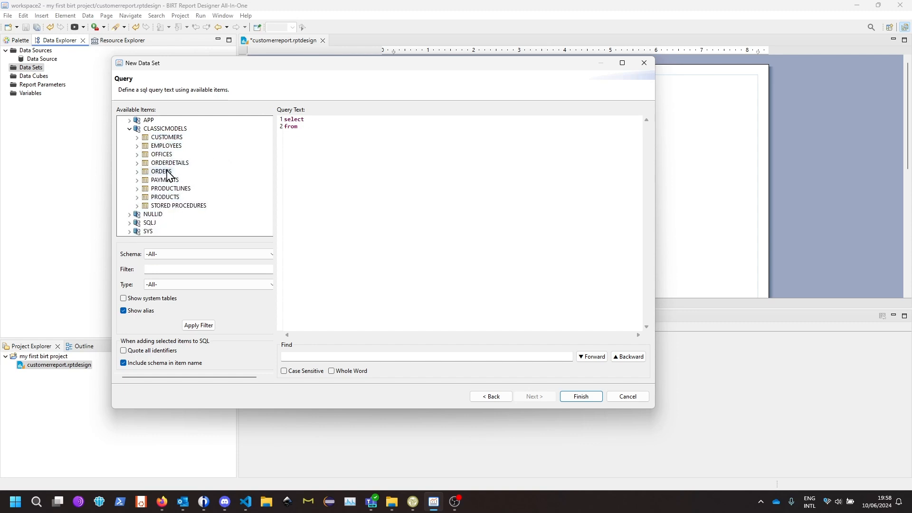
Define the query as select * from CLASSICMODELS.CUSTOMERS and finish creating the data set.
click(328, 121)
drag(167, 137, 311, 136)
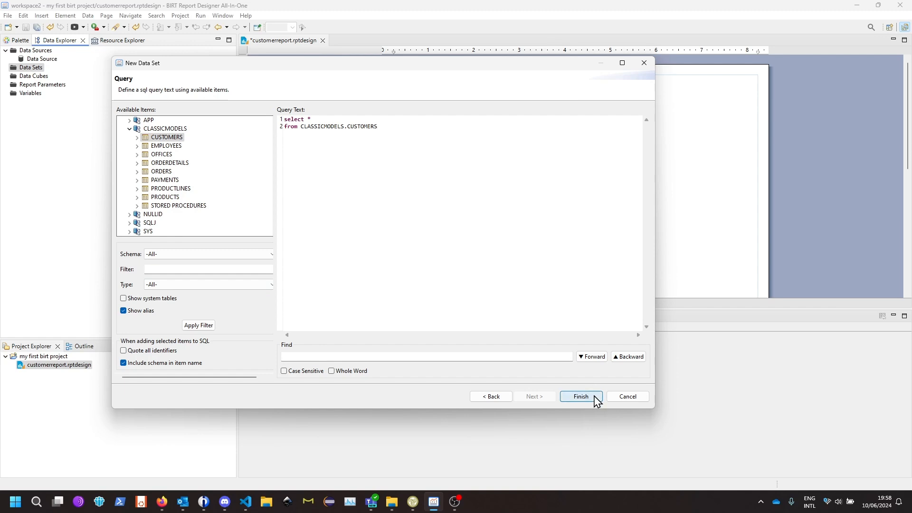
click(581, 396)
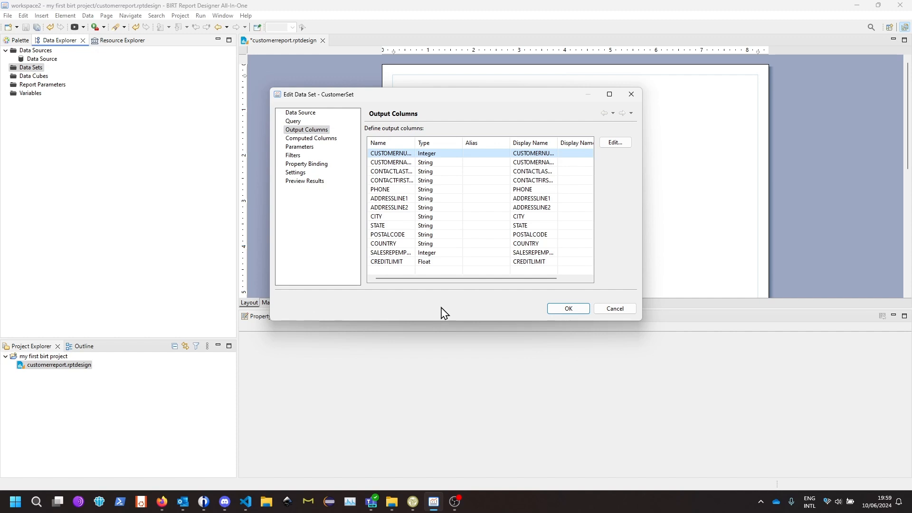
Preview the records returned by the CustomerSet query and accept the data set.
click(299, 182)
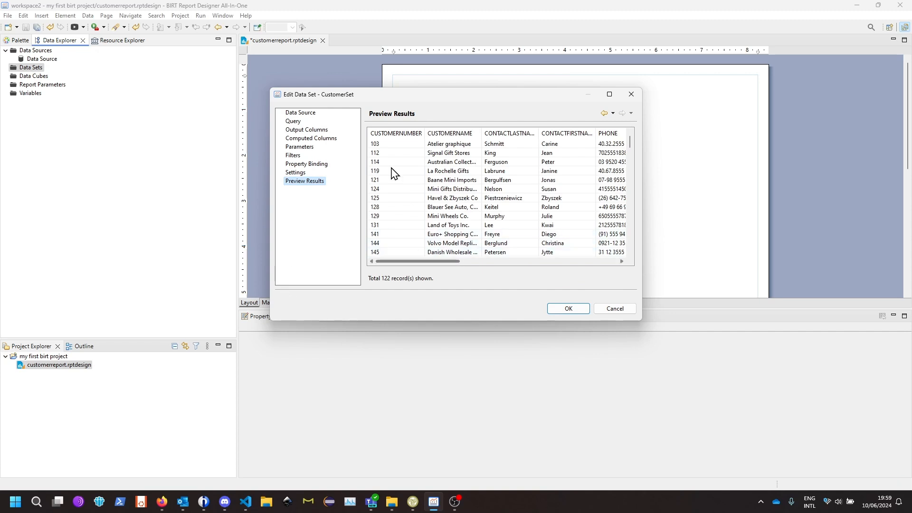
drag(416, 264, 354, 250)
scroll(418, 252, down, 2)
scroll(416, 218, up, 2)
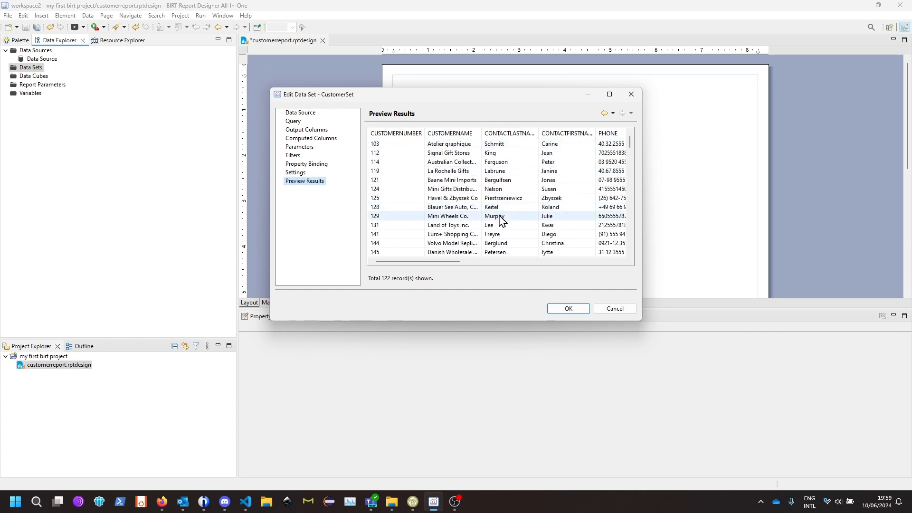
click(567, 308)
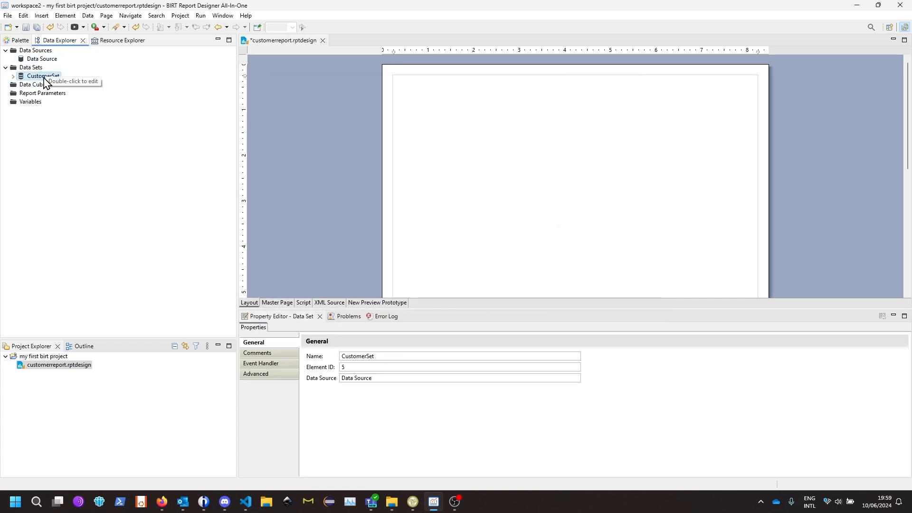
Insert CustomerSet into the report layout as a table bound to CUSTOMERNUMBER, CUSTOMERNAME, CONTACTLASTNAME and PHONE.
click(13, 76)
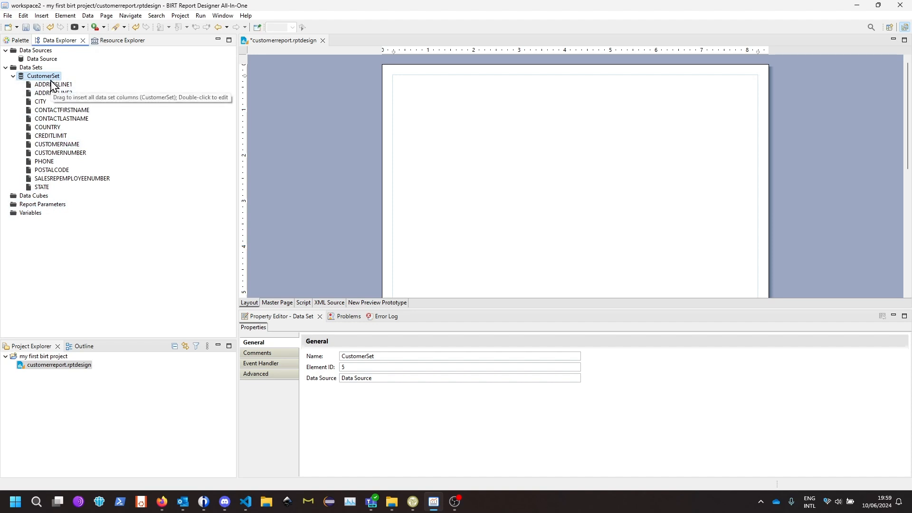
click(13, 76)
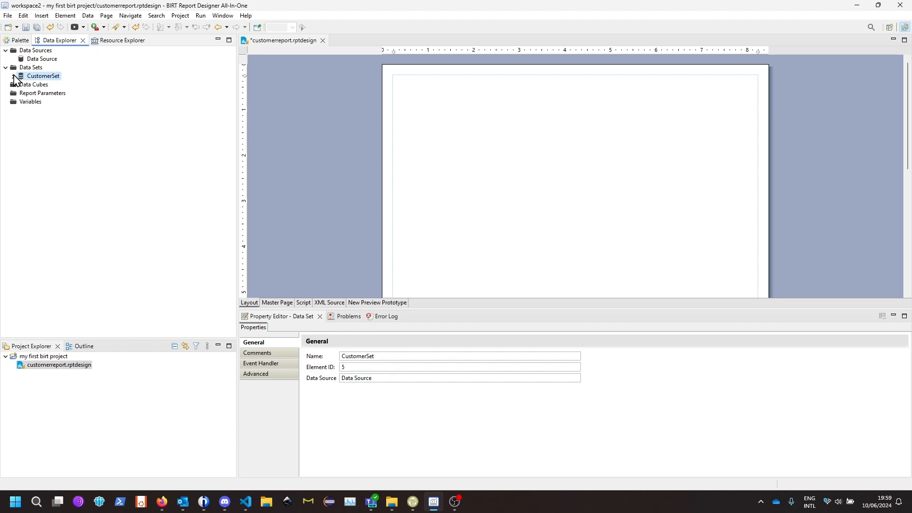
drag(46, 79, 465, 99)
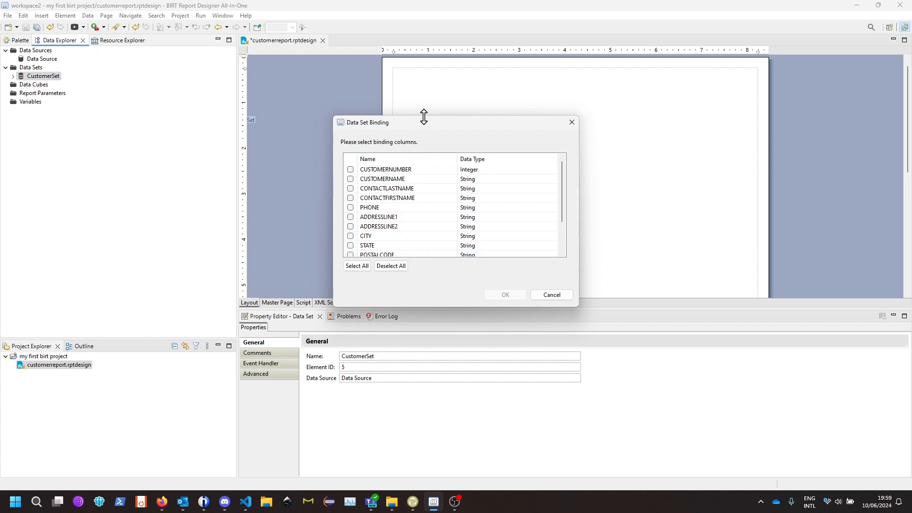
drag(423, 114, 423, 79)
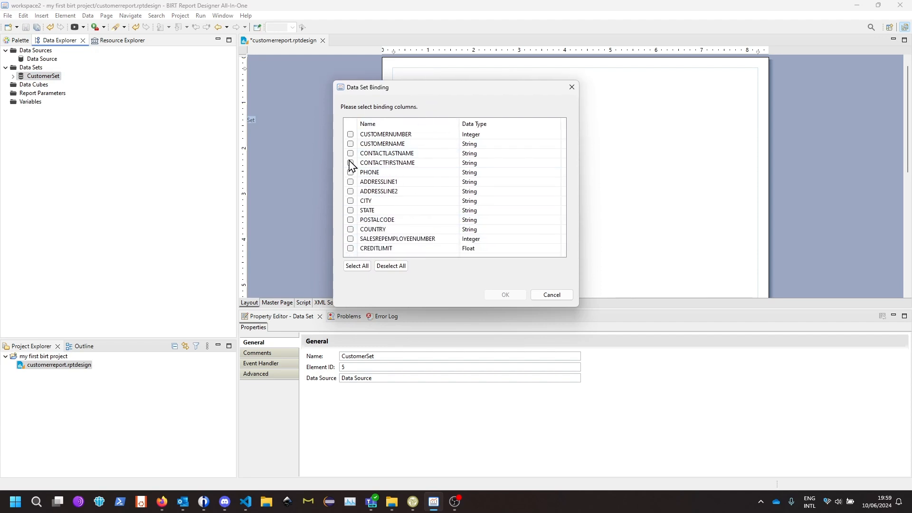
click(350, 135)
click(350, 144)
click(350, 153)
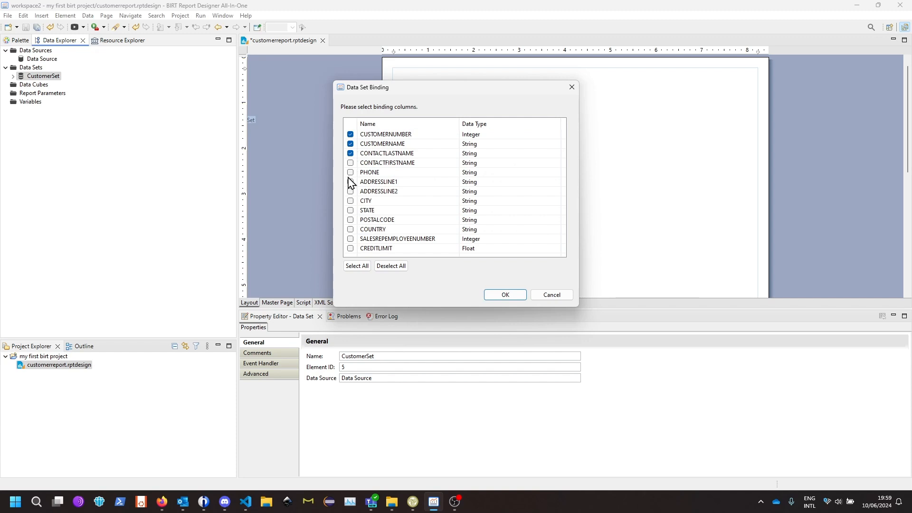
click(351, 172)
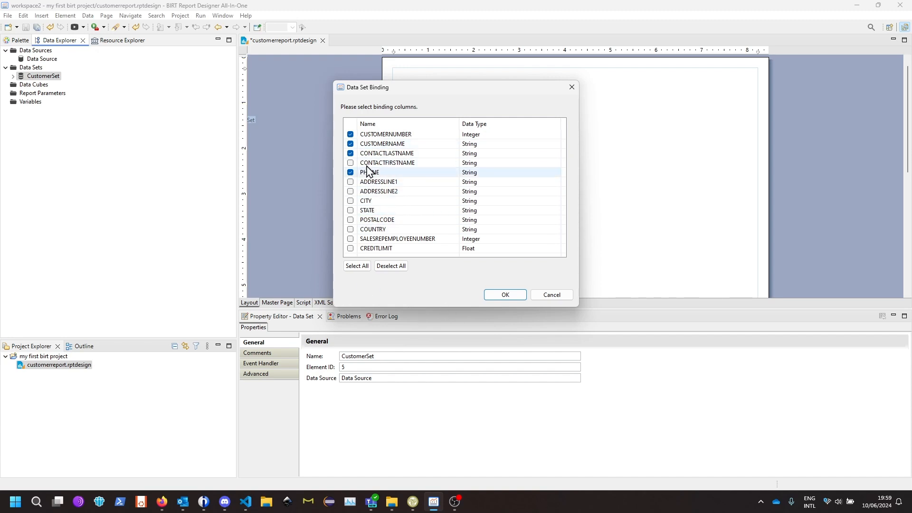
click(505, 295)
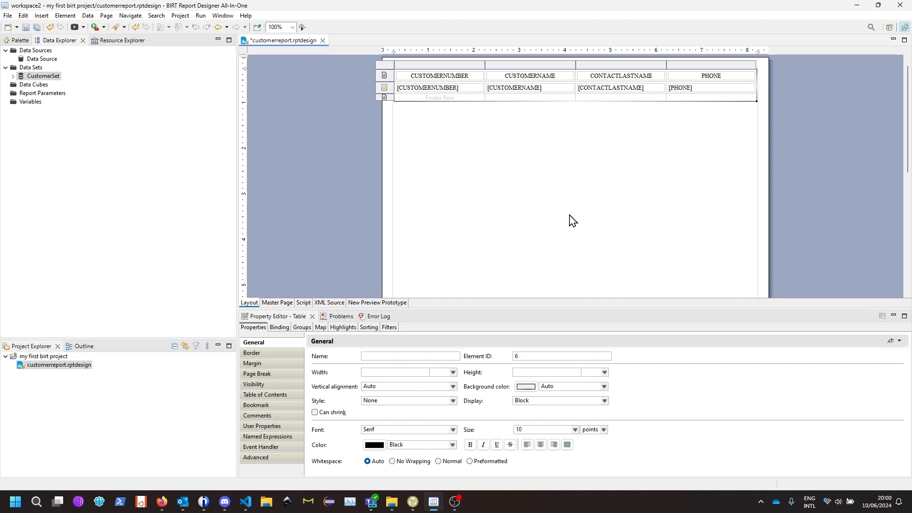
Save the report and check its output in the Web Viewer before switching back to BIRT Report Designer.
key(ctrl+s)
click(82, 27)
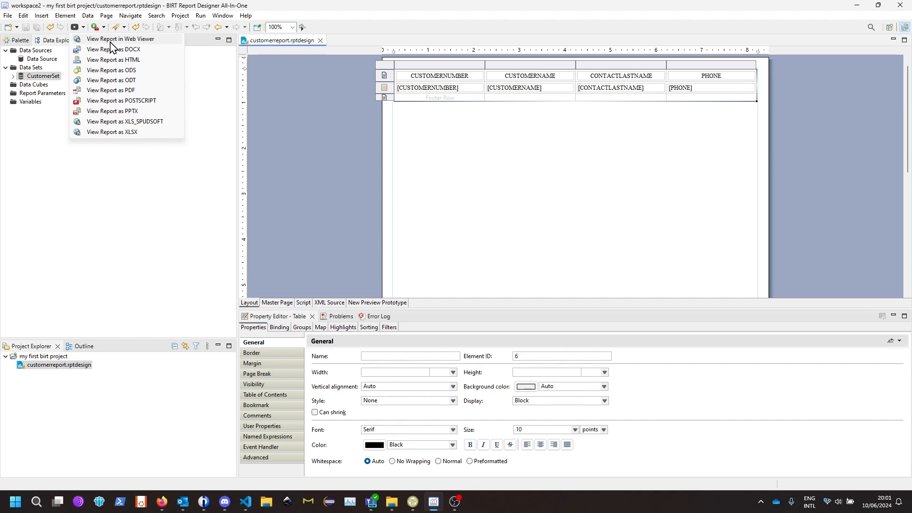
click(110, 40)
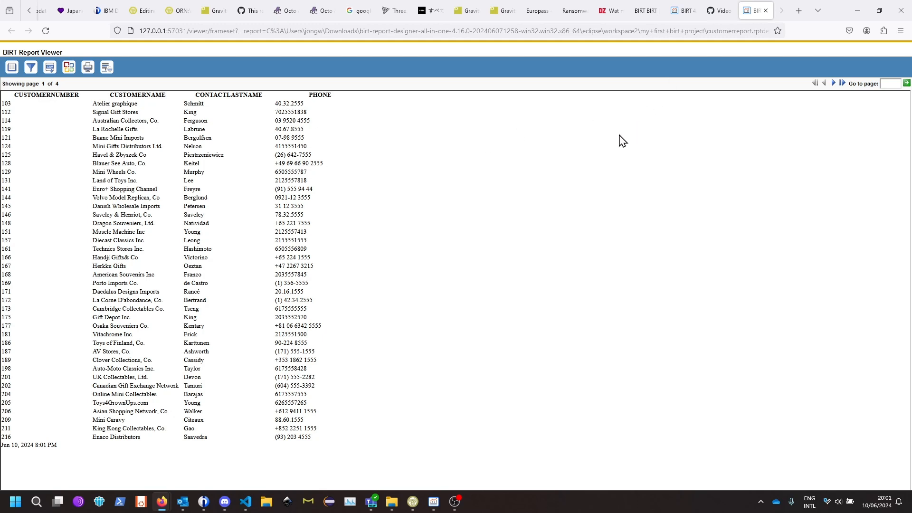
key(alt+Tab)
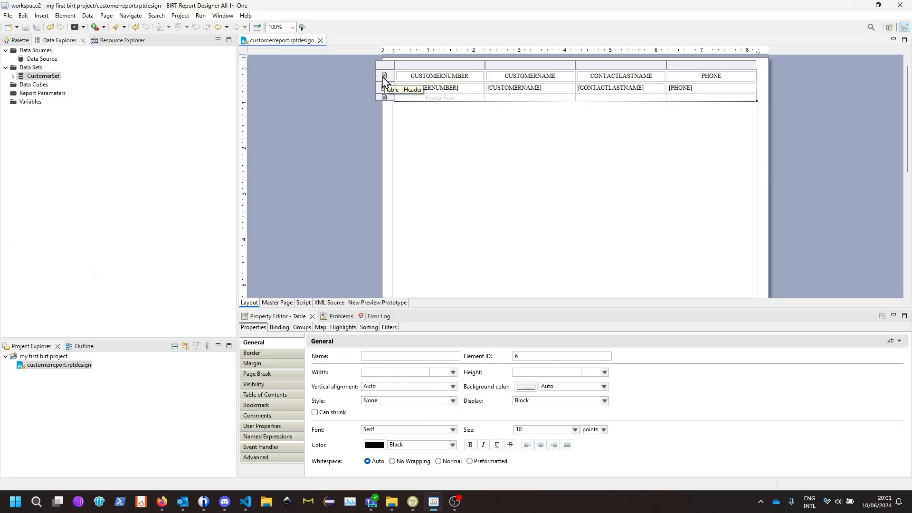
Left-align the text of the table's header row and select the CUSTOMERNUMBER header label.
click(383, 76)
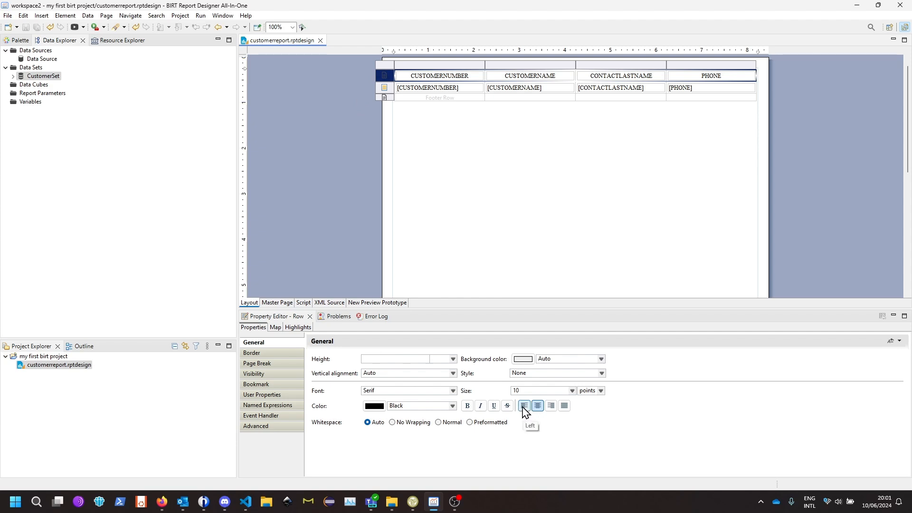
click(524, 407)
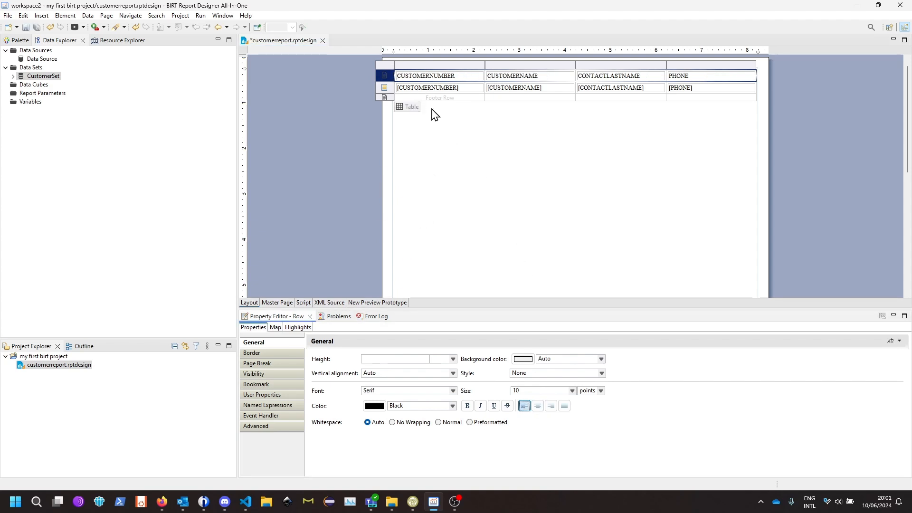
click(434, 80)
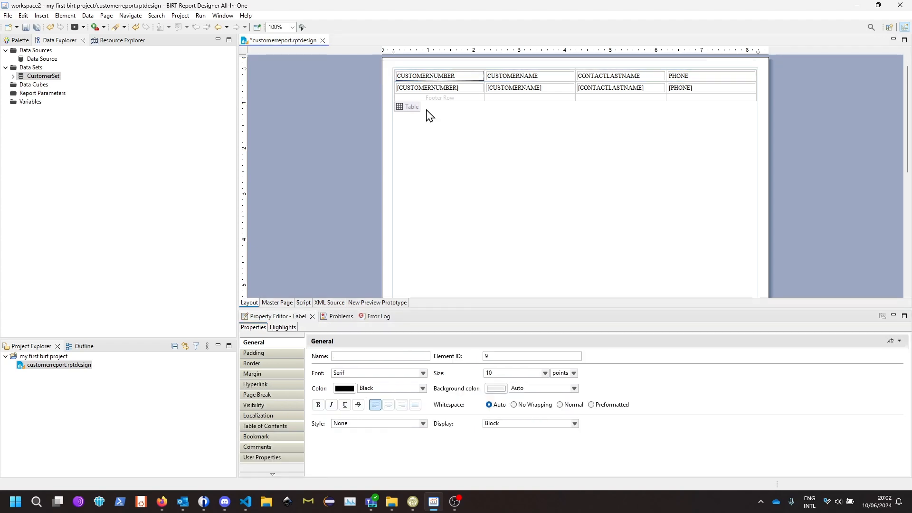
Center the CUSTOMERNUMBER header label and clear the left alignment of the table's whole header row.
click(388, 404)
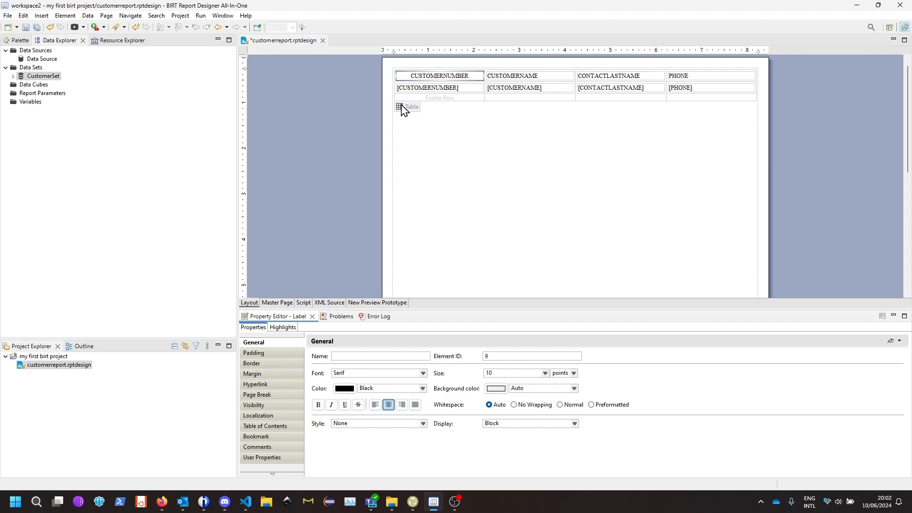
click(402, 108)
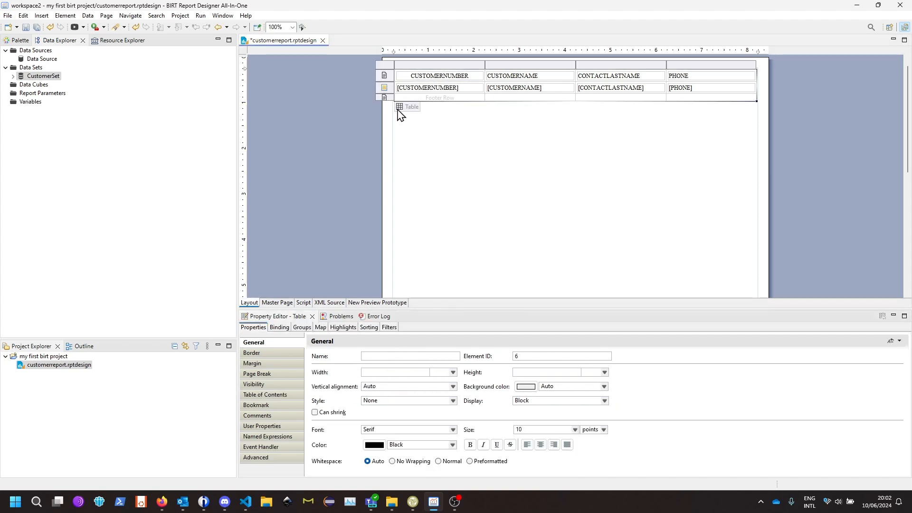
click(385, 76)
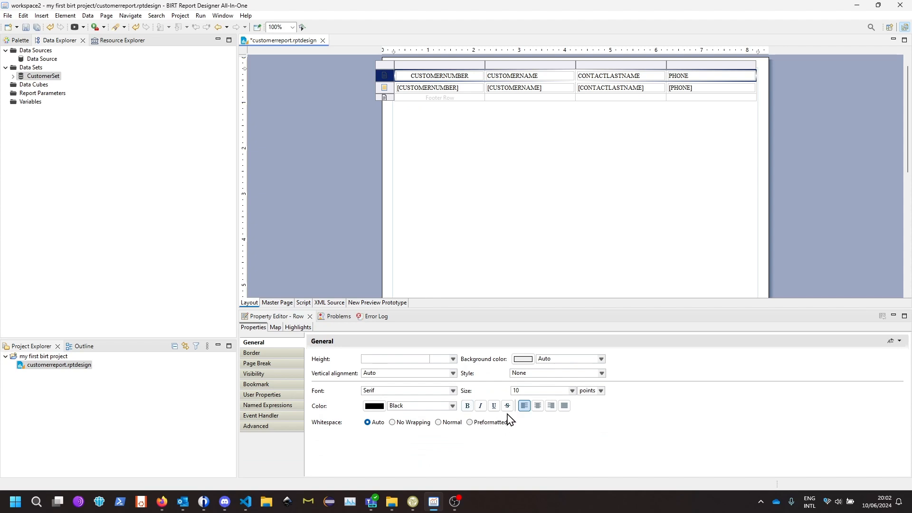
click(523, 408)
click(523, 407)
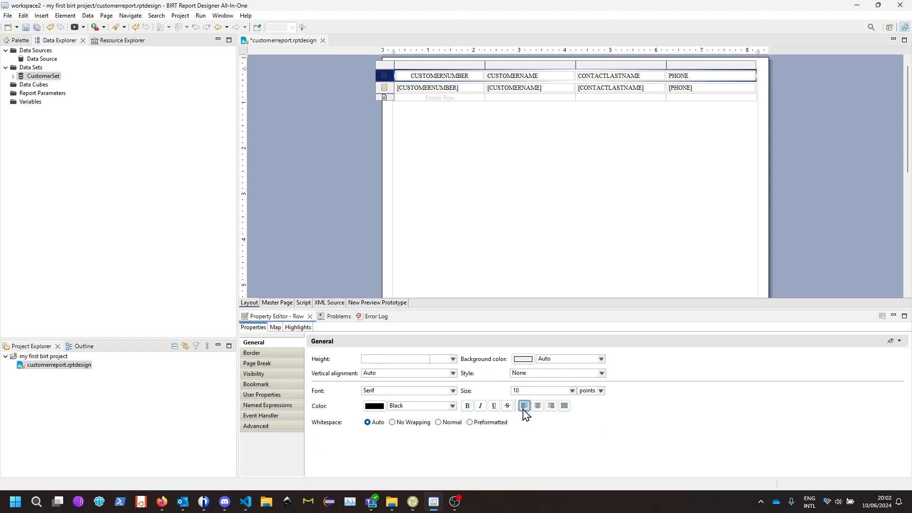
click(523, 408)
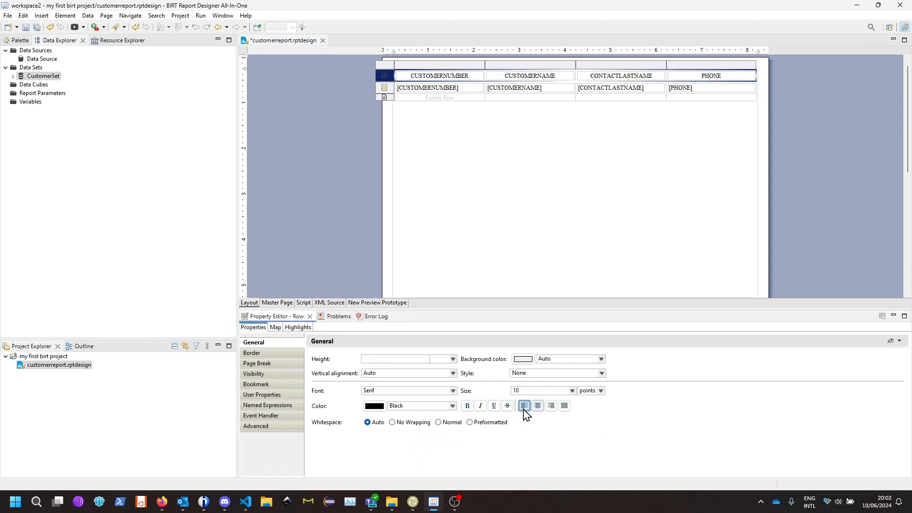
Left-align the CUSTOMERNUMBER, PHONE, CUSTOMERNAME and CONTACTLASTNAME header labels individually.
click(430, 78)
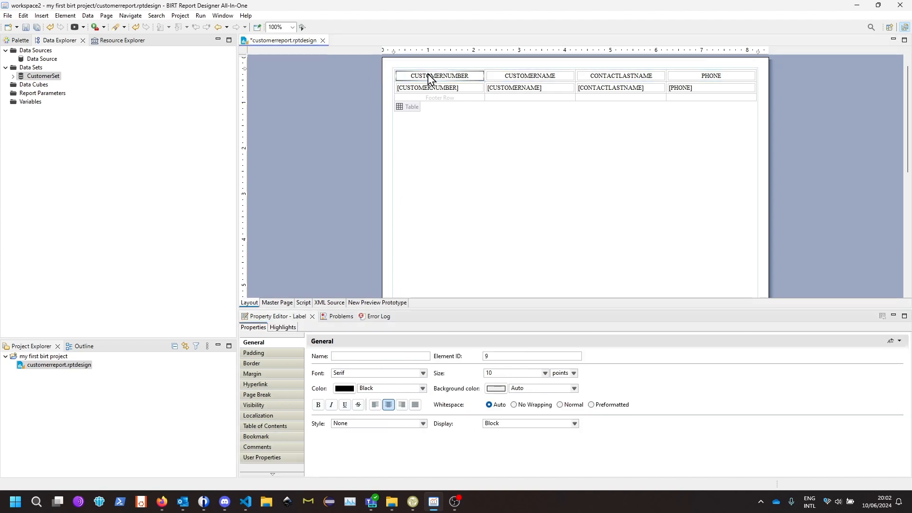
click(388, 405)
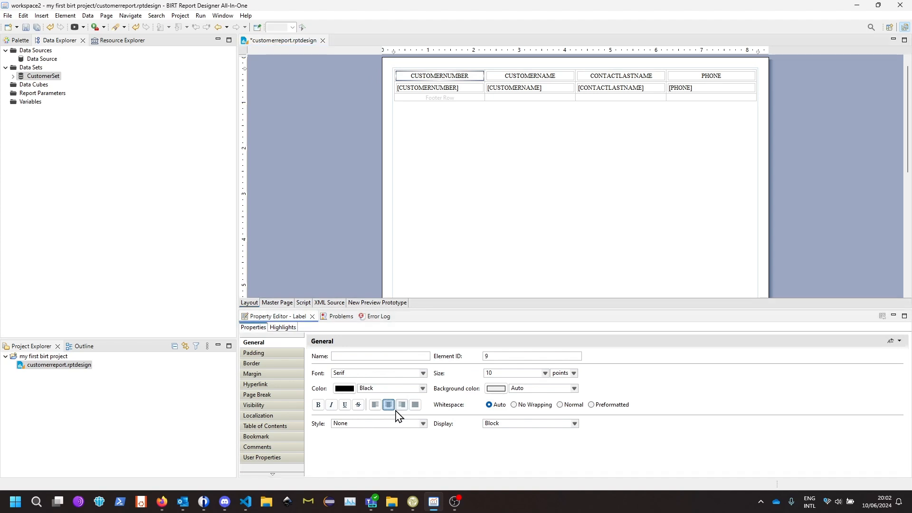
click(374, 405)
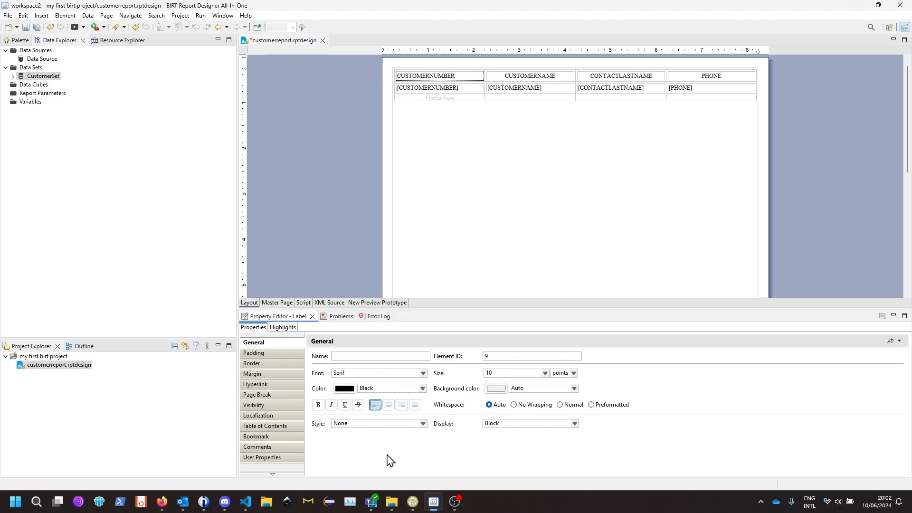
click(706, 77)
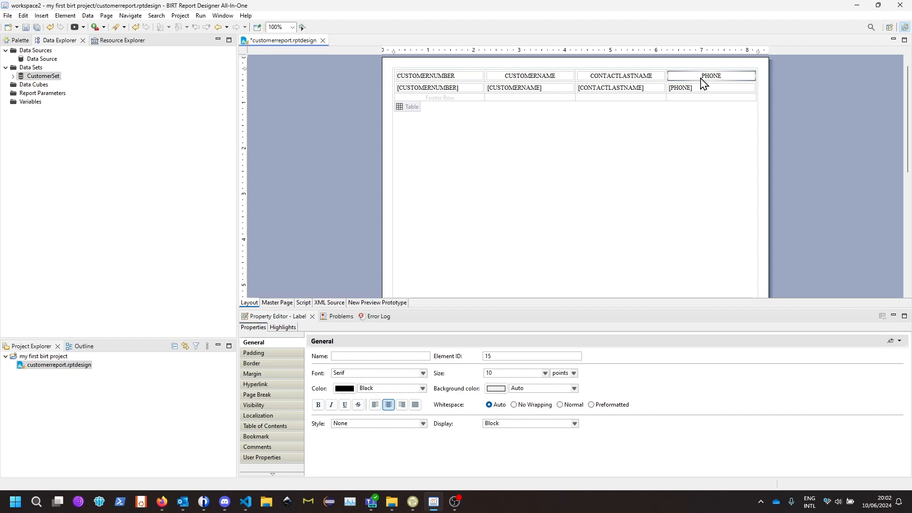
click(375, 405)
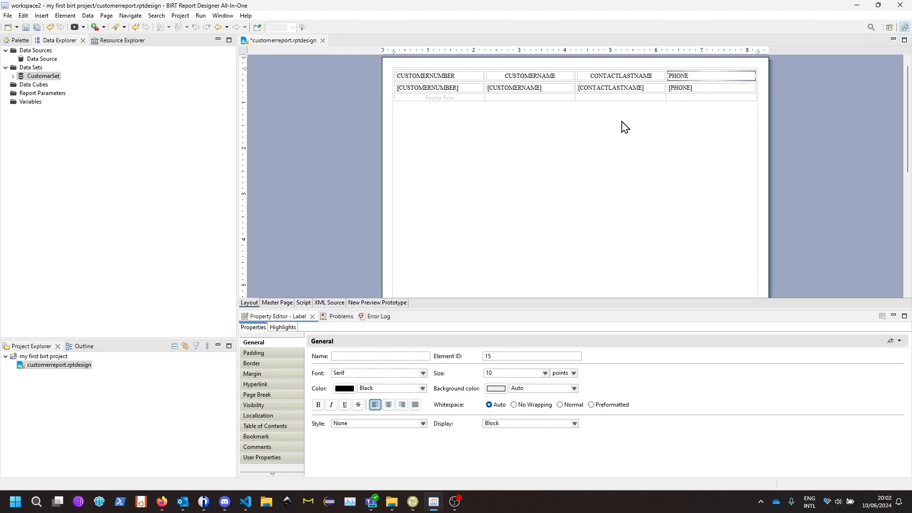
click(537, 76)
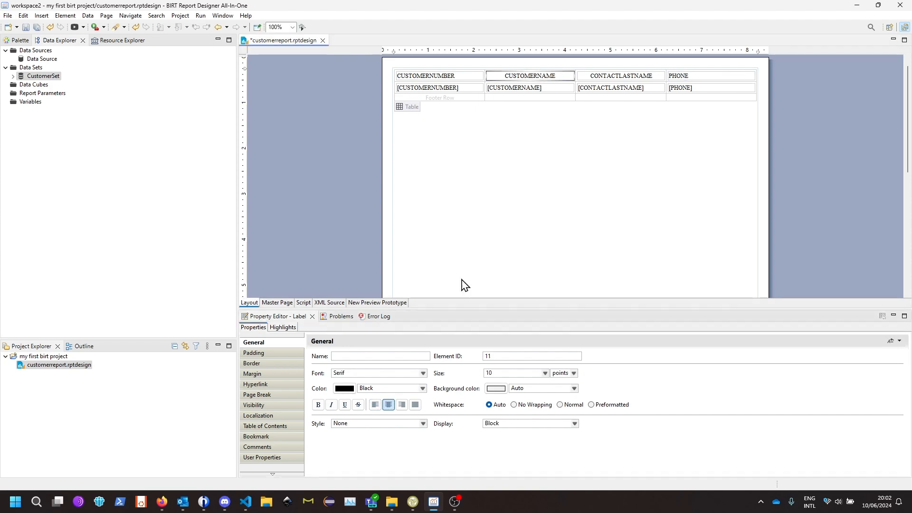
click(375, 404)
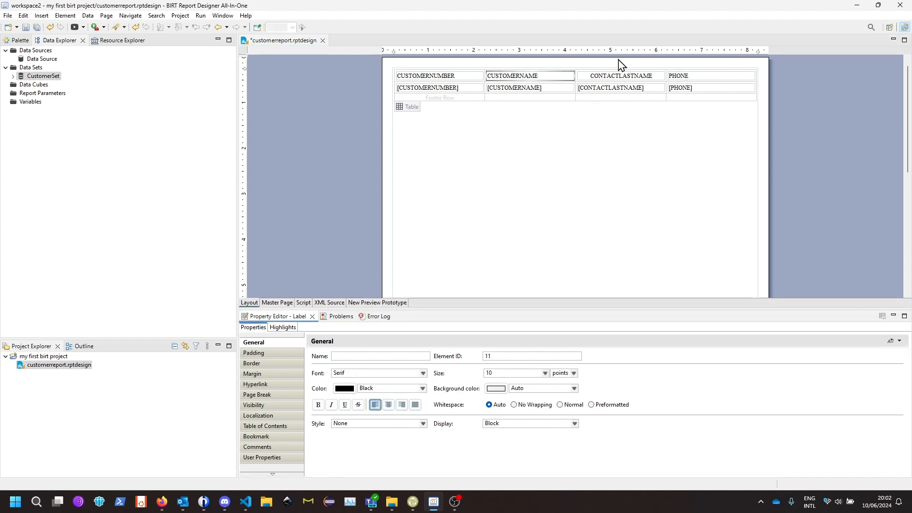
click(617, 77)
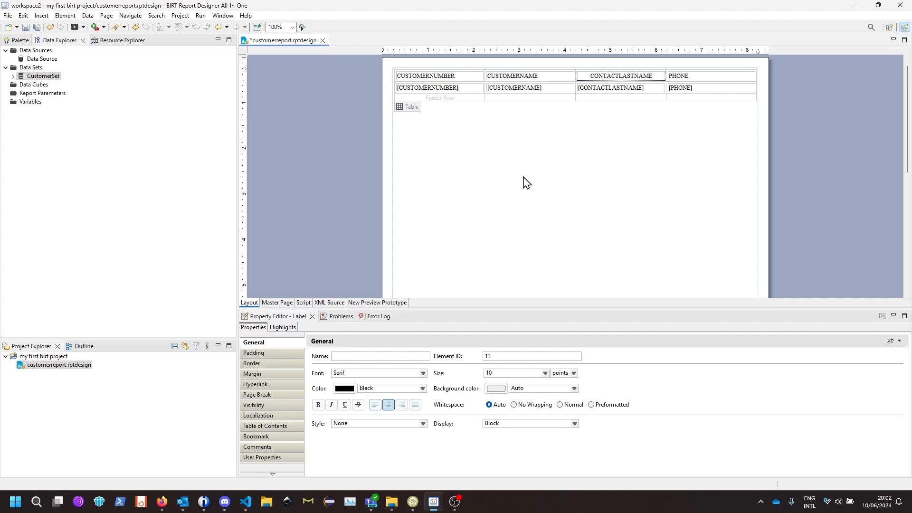
click(375, 405)
Make the text of the table's entire header row bold.
mouse_move(438, 93)
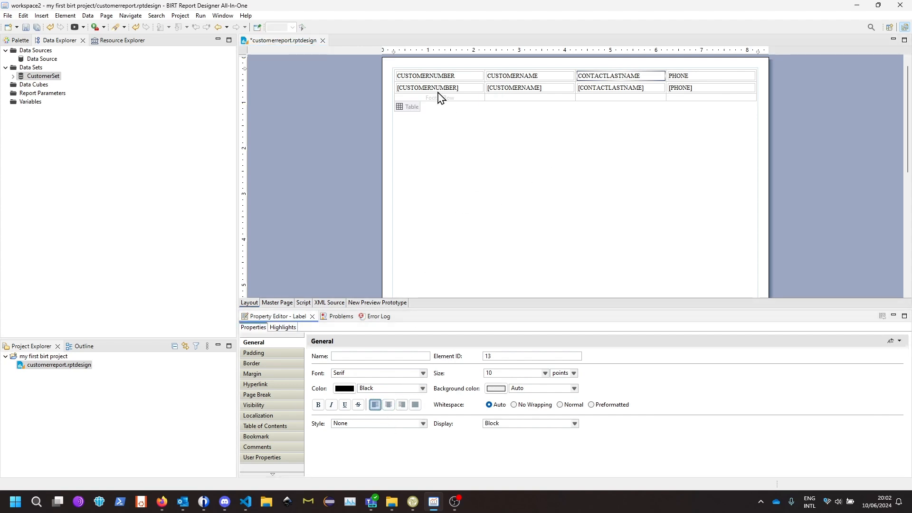
click(406, 109)
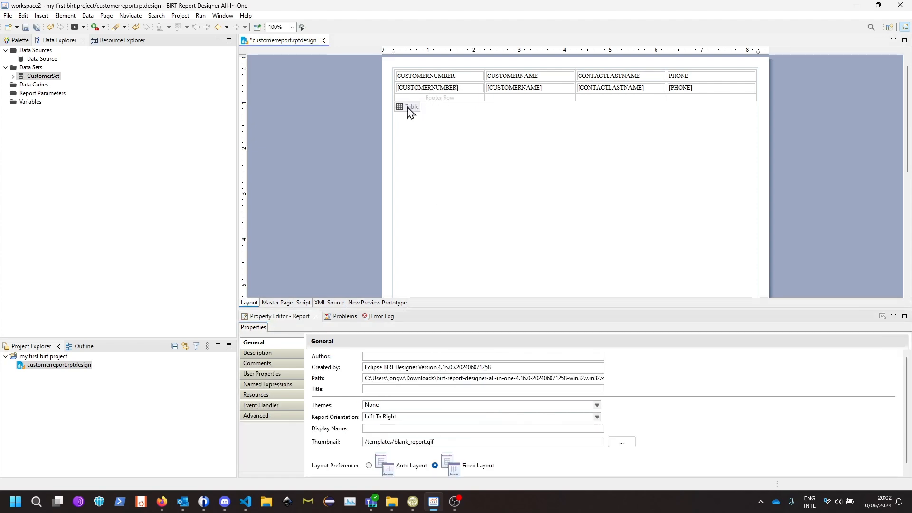
click(407, 109)
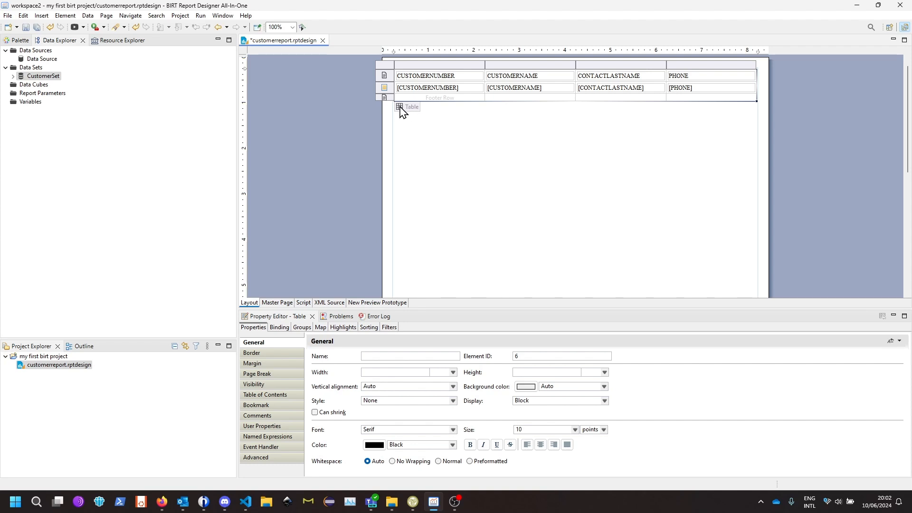
click(385, 76)
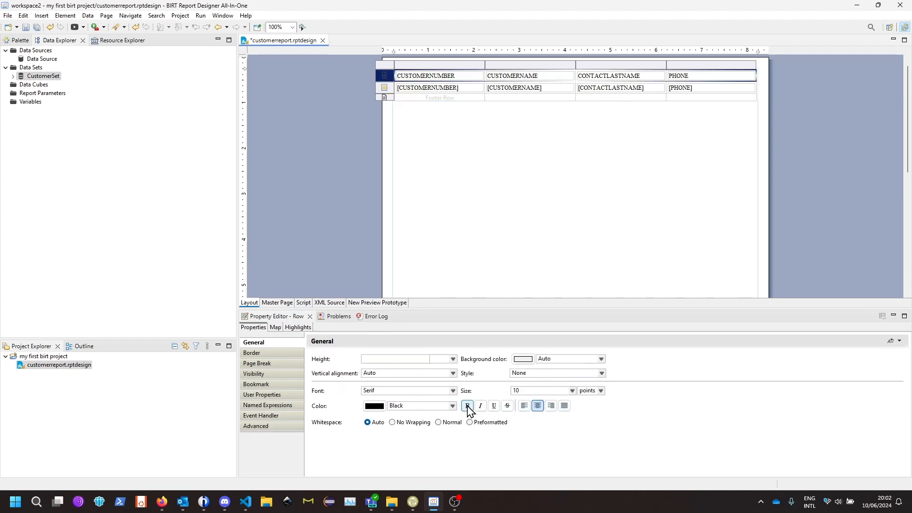
click(468, 406)
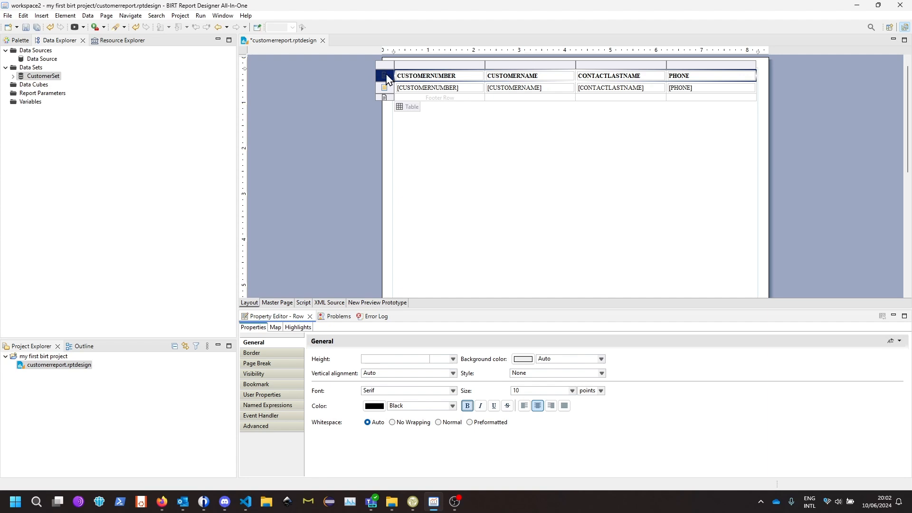
Change the CUSTOMERNUMBER header label's text to "Number".
double_click(419, 76)
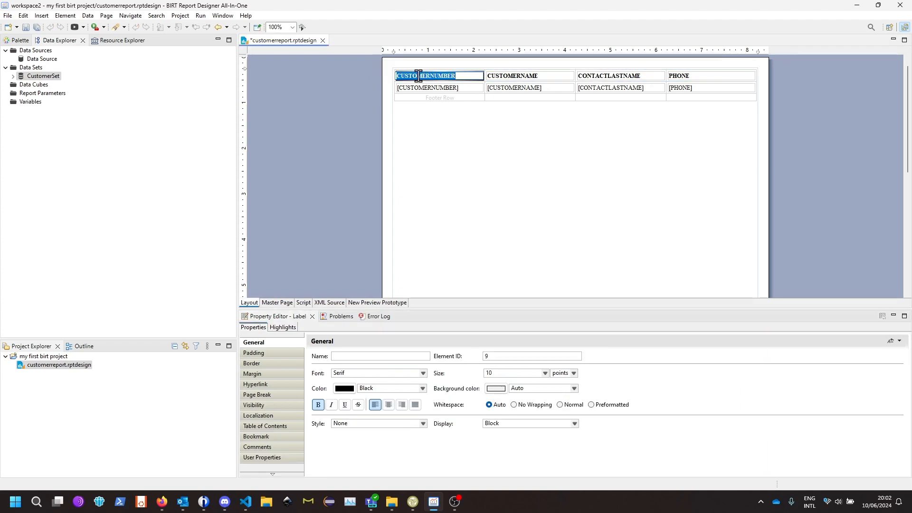
text(C)
text(umbe)
key(BackSpace)
key(BackSpace)
key(BackSpace)
key(BackSpace)
key(BackSpace)
key(BackSpace)
text(Number)
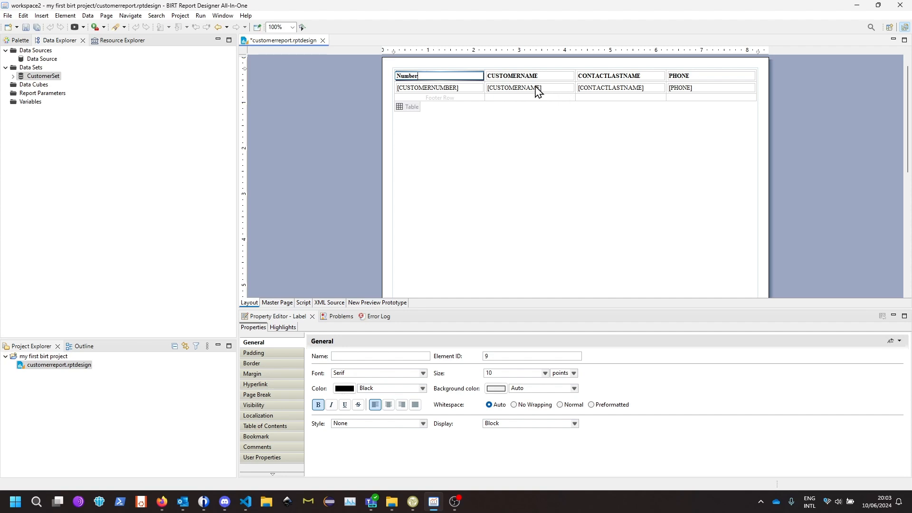
Retitle the CUSTOMERNAME, CONTACTLASTNAME and PHONE header labels as "Customer", "Last Name" and "Phone".
double_click(522, 75)
text(Las)
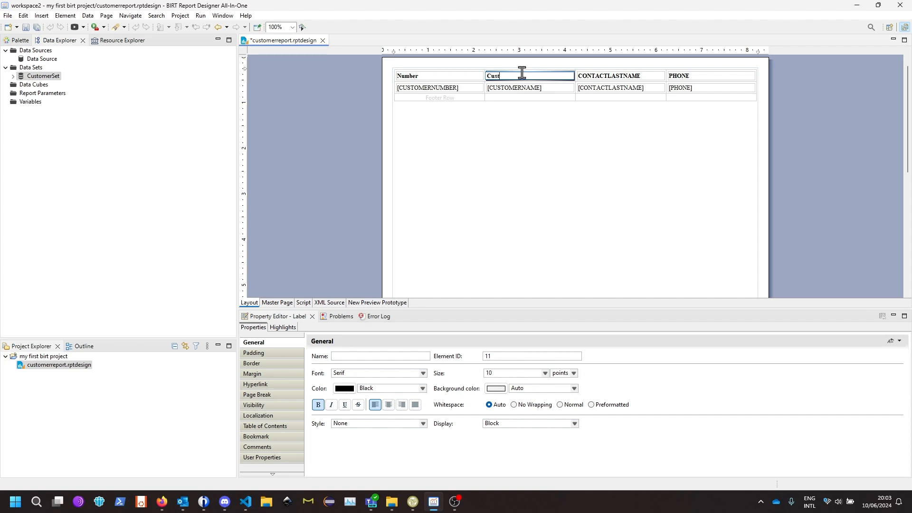
double_click(593, 77)
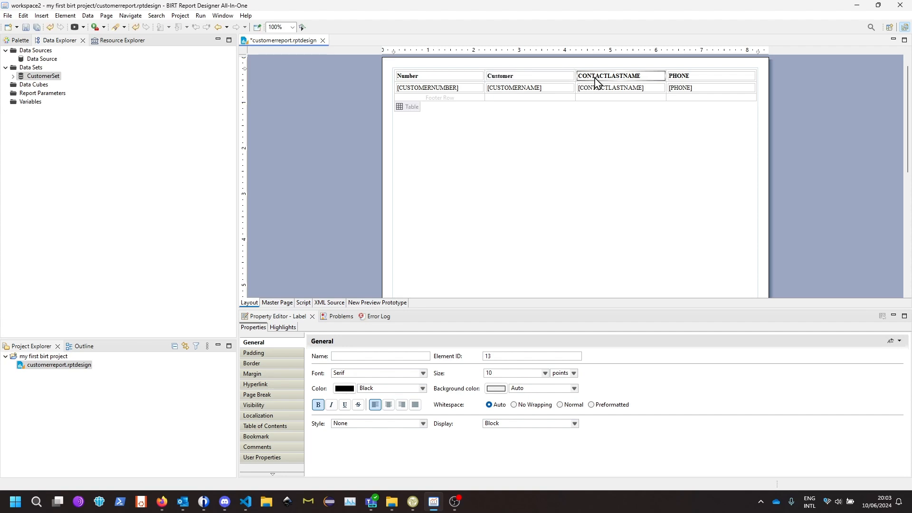
text(Last Name)
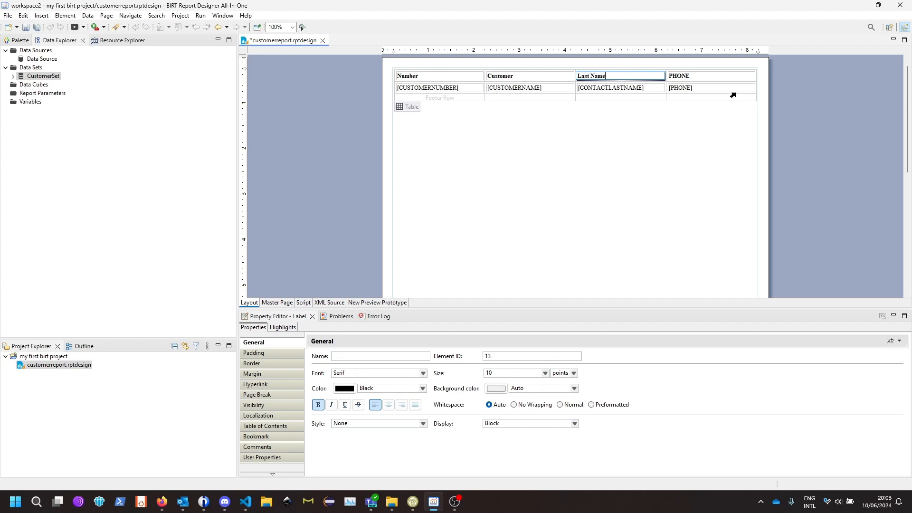
double_click(692, 75)
text(Phone)
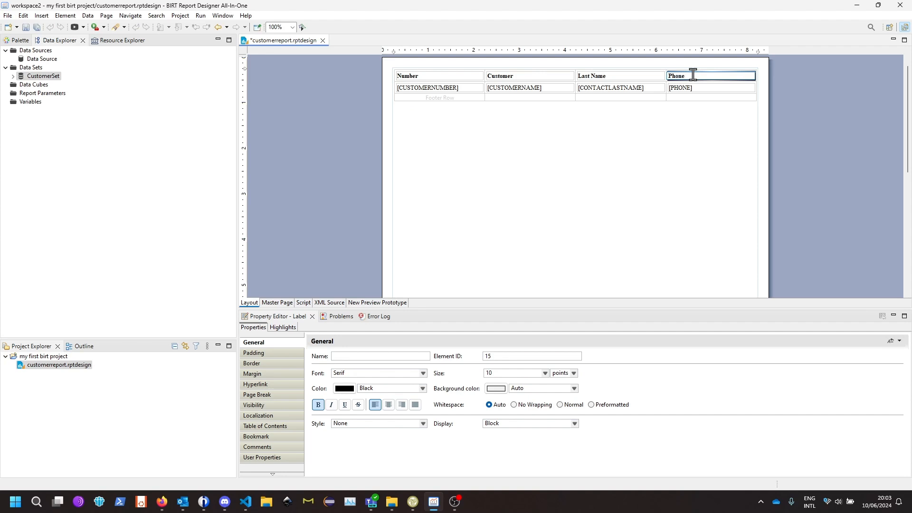
click(622, 141)
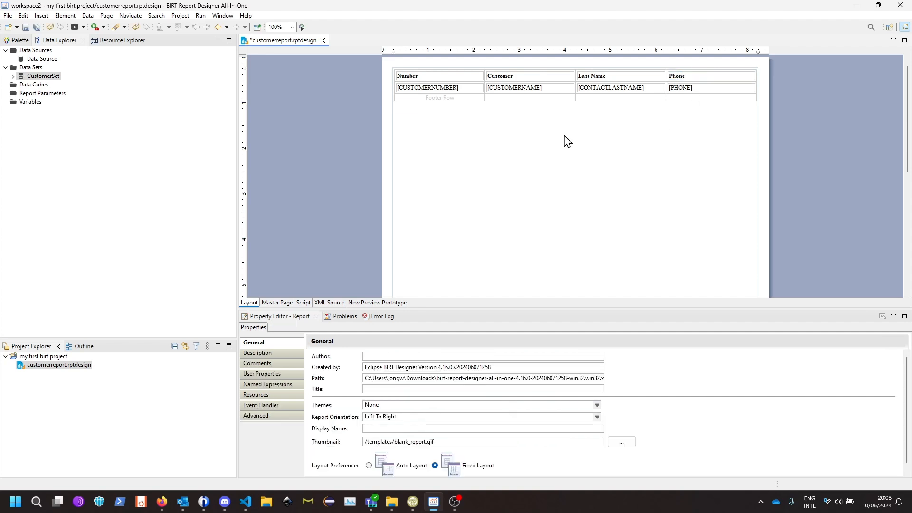
Save the report with its new header labels and view it in the Web Viewer, then return to BIRT Report Designer.
key(ctrl+s)
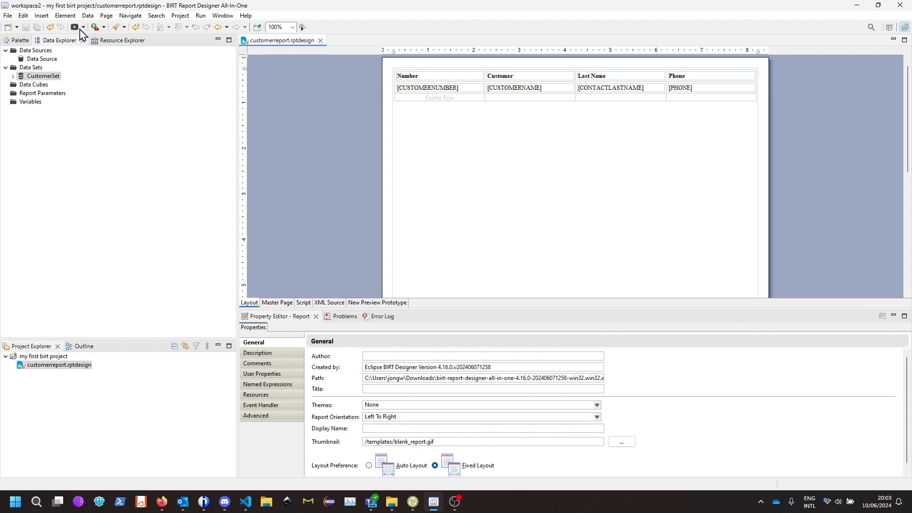
click(103, 27)
click(95, 36)
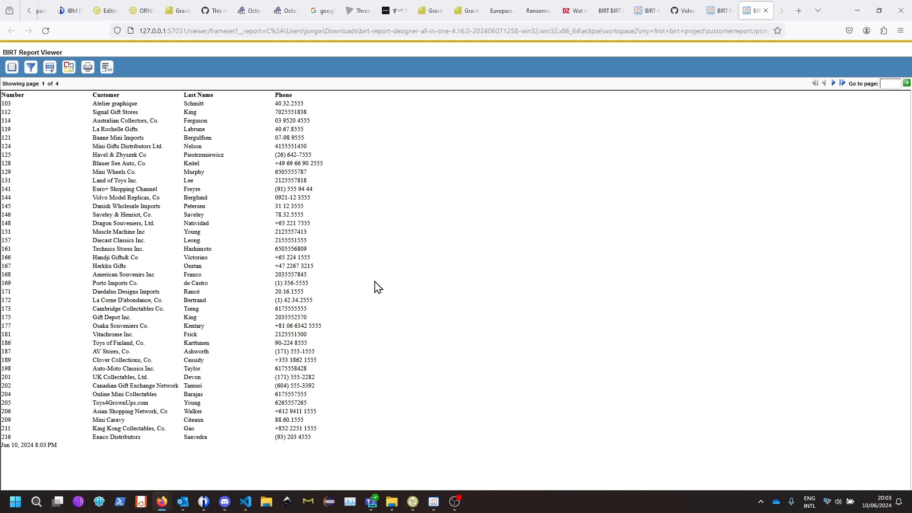
key(alt+Tab)
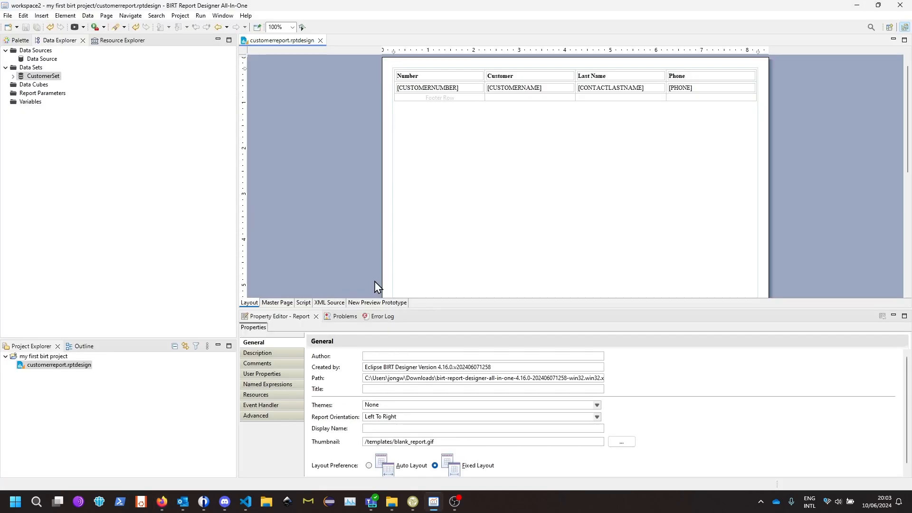